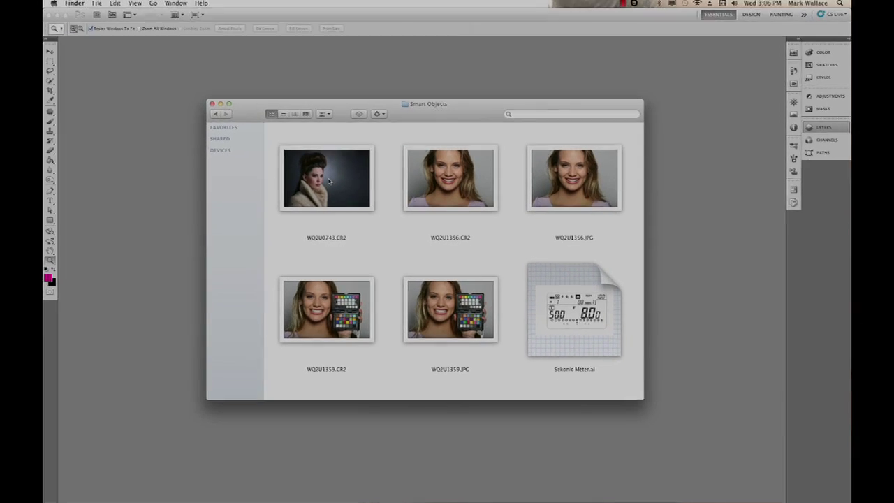
# Step: Open WQ2U0743.CR2 from the Smart Objects folder as a normal image, with its white balance sampled from the backdrop beside the face
pyautogui.moveTo(269, 149); pyautogui.dragTo(61, 210)
pyautogui.moveTo(207, 222); pyautogui.dragTo(160, 212)
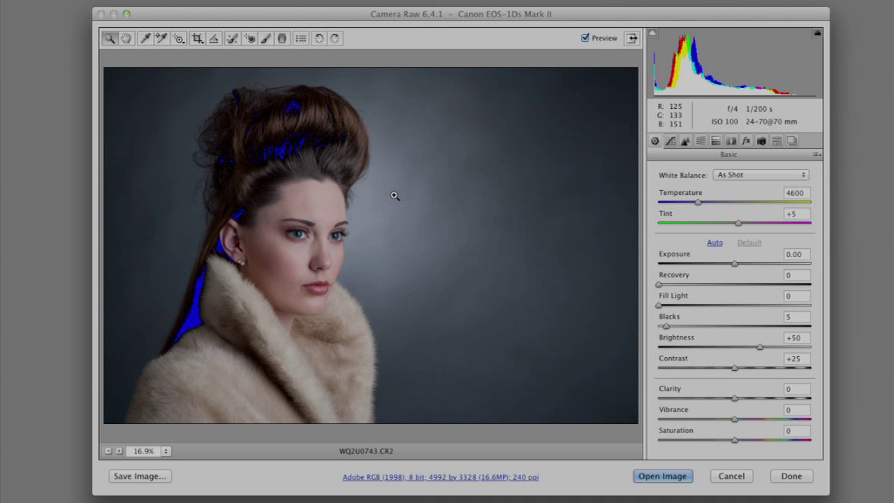
pyautogui.click(147, 40)
pyautogui.click(399, 204)
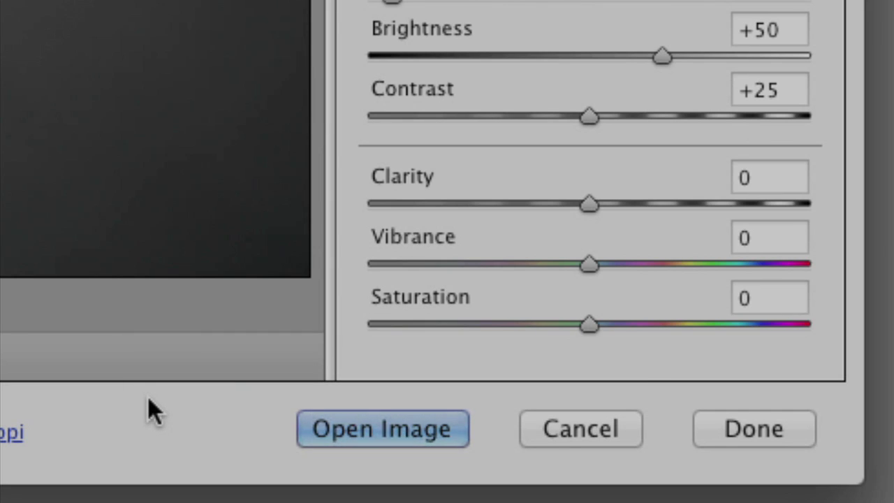
pyautogui.click(380, 440)
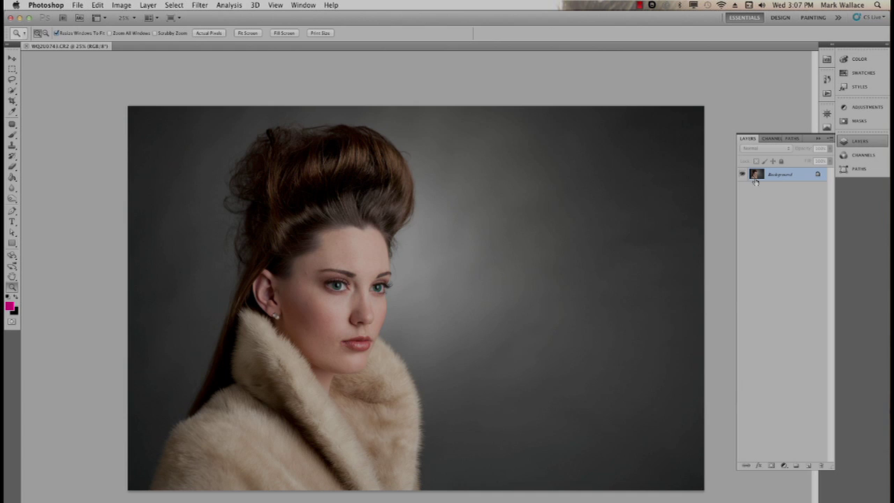
# Step: Convert the Background into a regular layer and scale it down to a tiny thumbnail in the canvas's lower-left corner
pyautogui.doubleClick(790, 176)
pyautogui.click(528, 252)
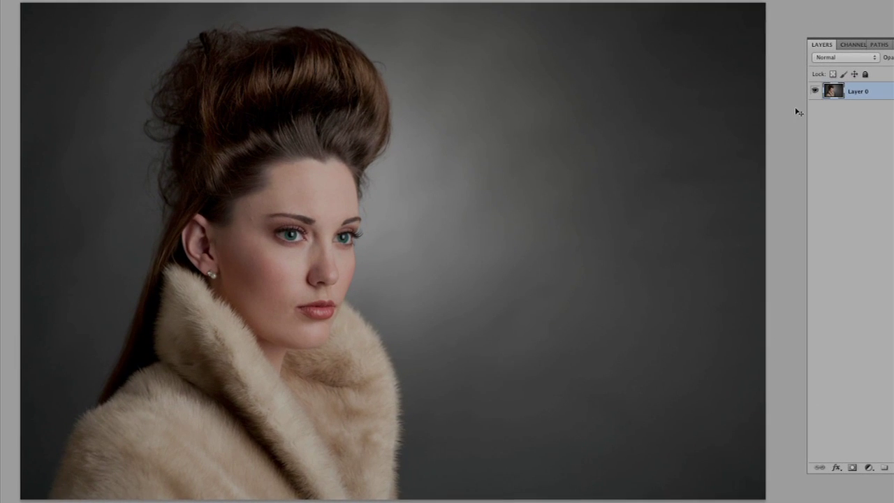
pyautogui.hotkey('ctrl', 't')
pyautogui.moveTo(717, 53); pyautogui.dragTo(64, 492)
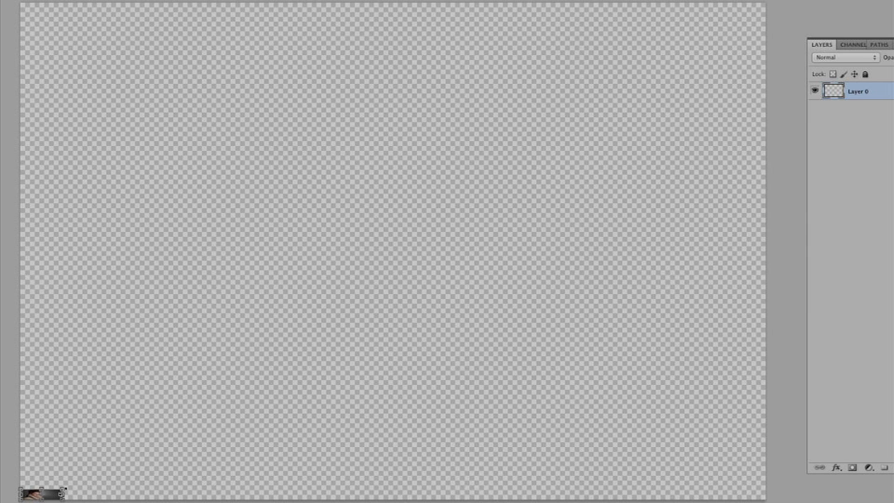
# Step: Stretch the shrunken pixel layer back out in width and height until it fills the whole canvas
pyautogui.moveTo(64, 493); pyautogui.dragTo(709, 433)
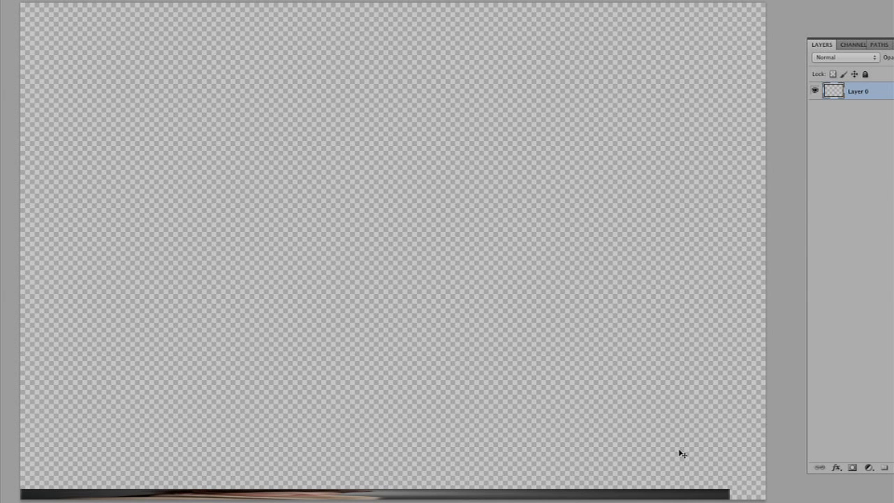
pyautogui.moveTo(376, 490); pyautogui.dragTo(420, 3)
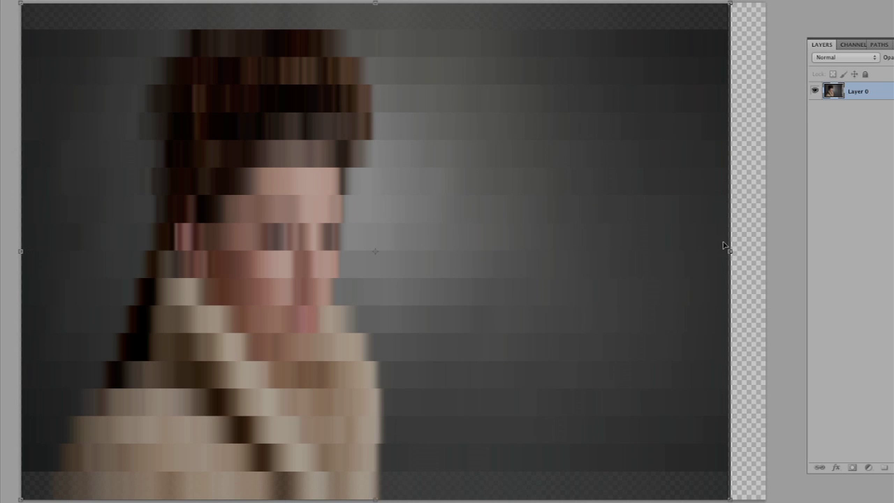
pyautogui.moveTo(729, 250); pyautogui.dragTo(763, 250)
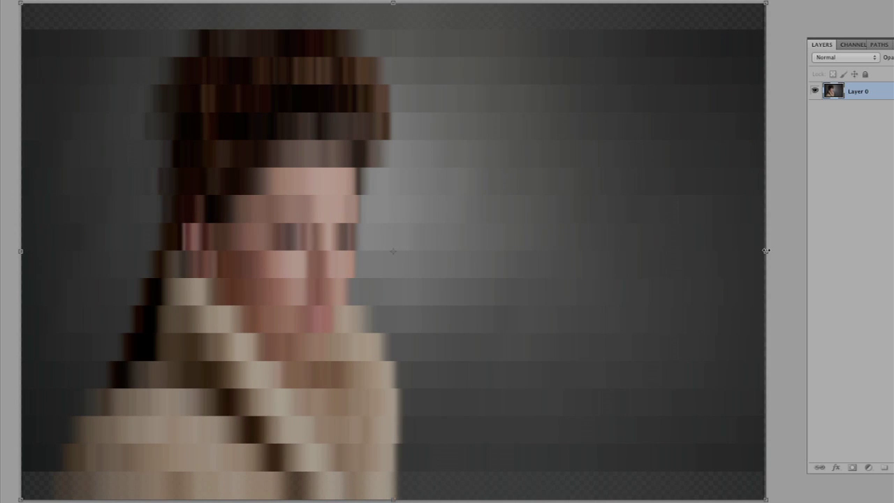
pyautogui.press('Return')
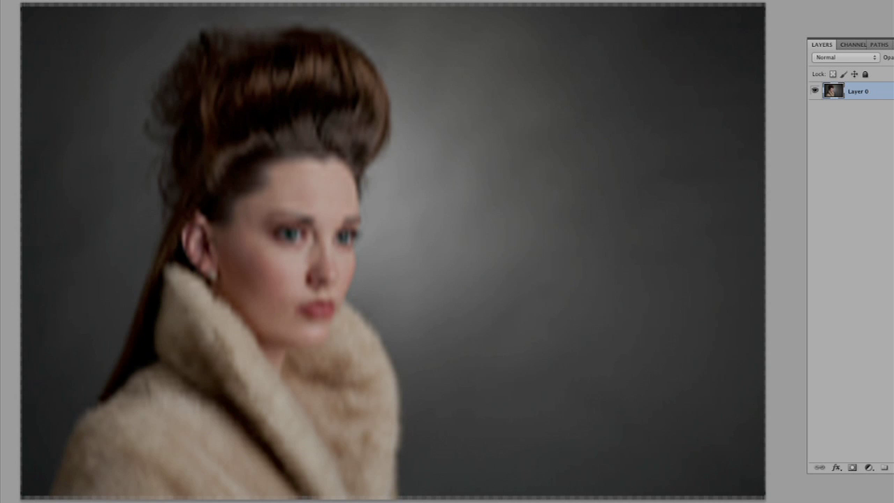
pyautogui.hotkey('ctrl', 't')
pyautogui.moveTo(770, 3)
pyautogui.mouseDown()
pyautogui.moveTo(385, 226)
pyautogui.moveTo(326, 248)
pyautogui.moveTo(331, 261)
pyautogui.moveTo(326, 252)
pyautogui.moveTo(350, 232)
pyautogui.moveTo(723, 5)
pyautogui.moveTo(769, 2)
pyautogui.mouseUp()
pyautogui.press('Return')
pyautogui.press('z')
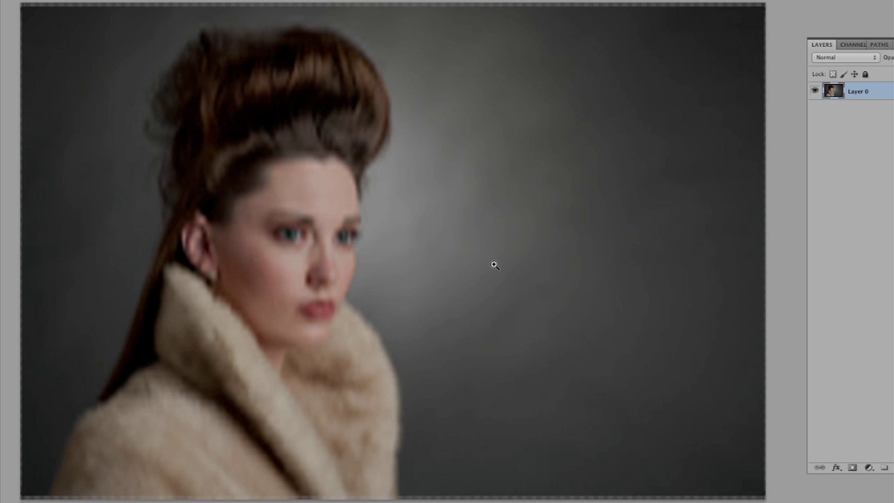
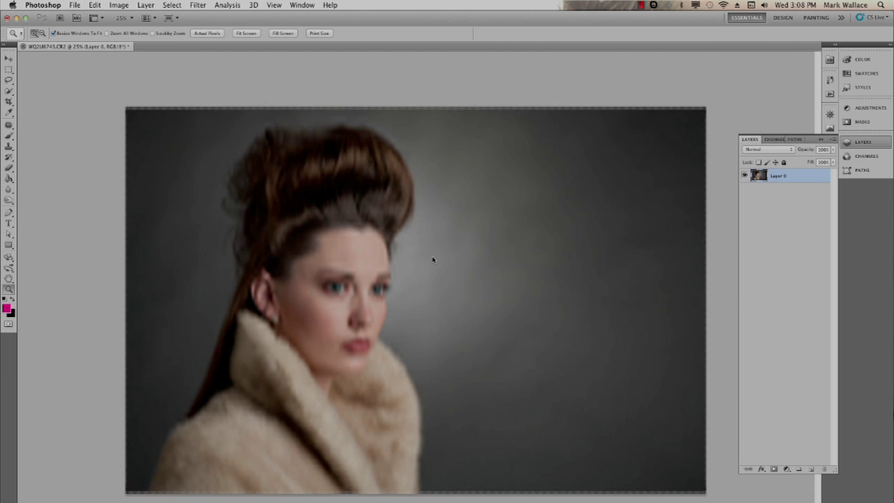
# Step: Close the document without saving and reopen WQ2U0743.CR2 through Camera Raw as a smart object
pyautogui.press('super+w')
pyautogui.click(420, 192)
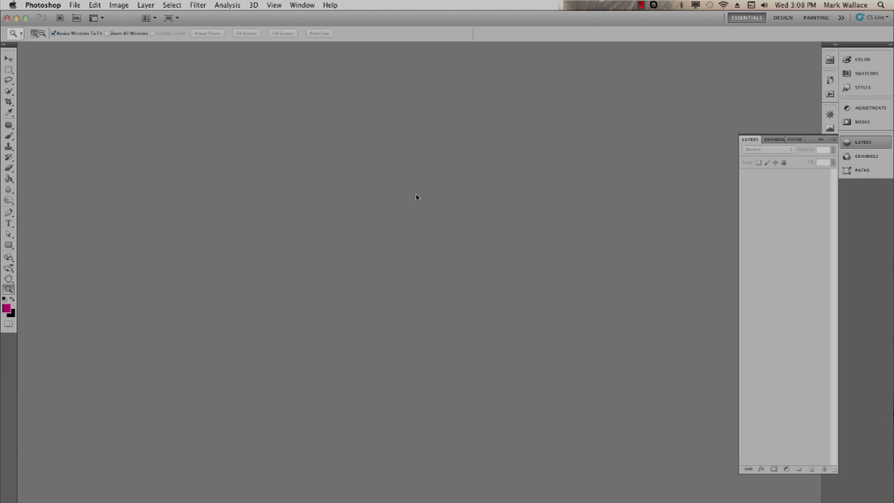
pyautogui.press('super+Tab')
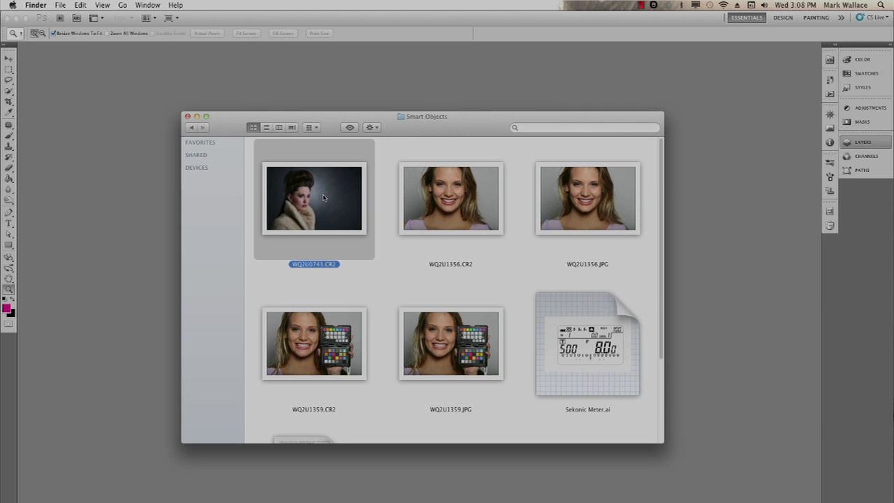
pyautogui.moveTo(326, 198); pyautogui.dragTo(129, 228)
pyautogui.moveTo(329, 225); pyautogui.dragTo(132, 309)
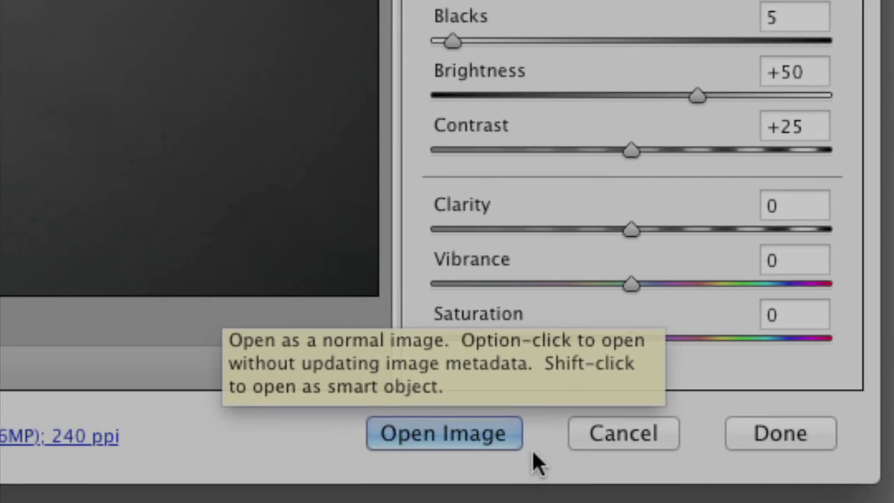
pyautogui.press('shift')
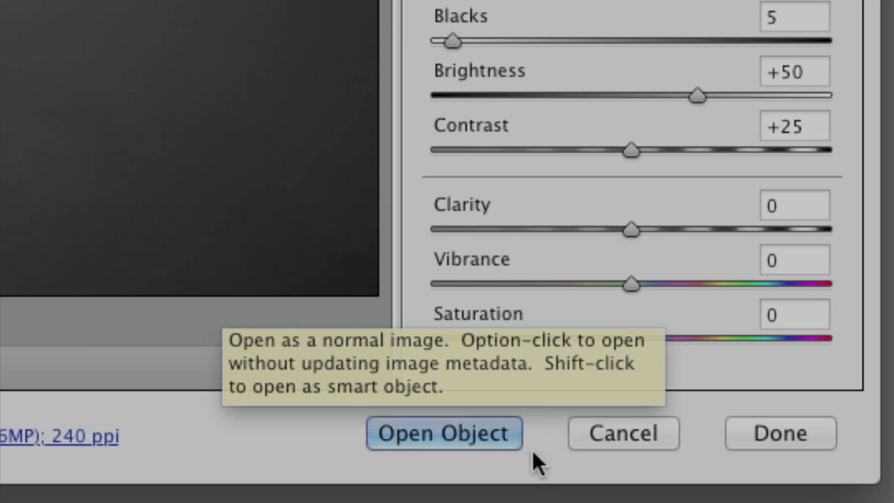
pyautogui.keyDown('shift'); pyautogui.click(433, 433); pyautogui.keyUp('shift')
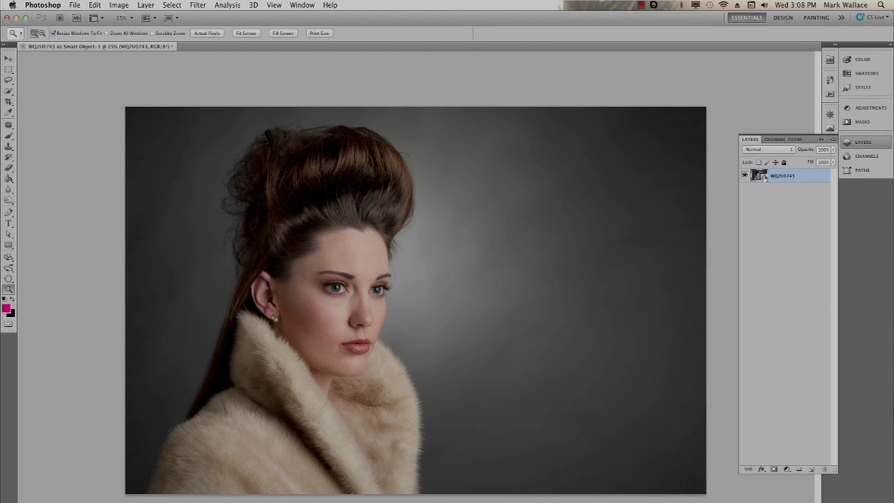
# Step: Edit the smart object's raw settings, setting Temperature to 4400 and Exposure to +0.65
pyautogui.doubleClick(764, 176)
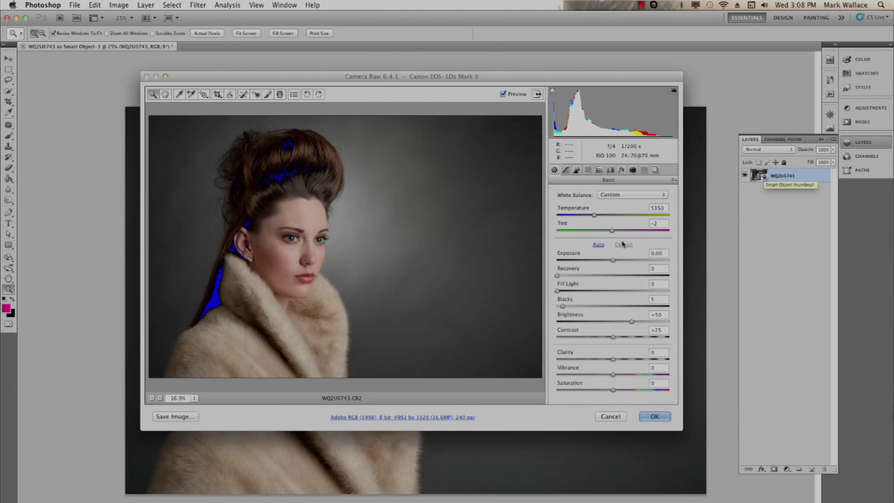
pyautogui.moveTo(595, 216); pyautogui.dragTo(584, 216)
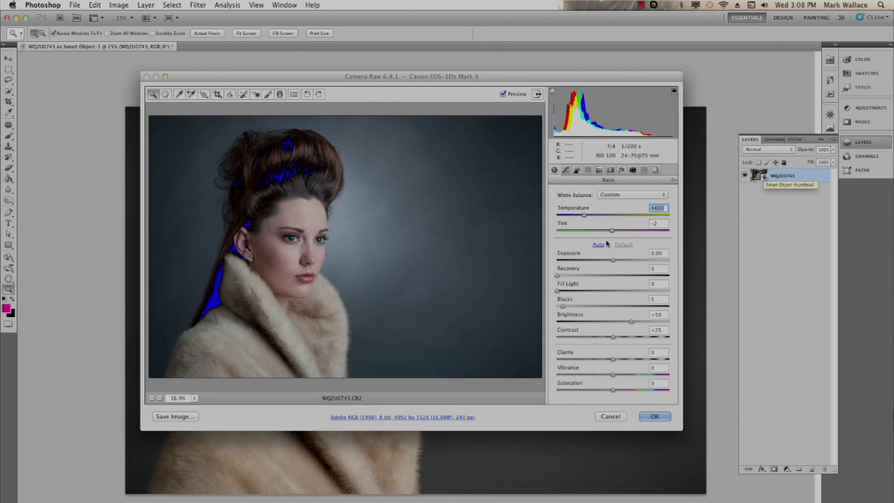
pyautogui.moveTo(612, 261); pyautogui.dragTo(625, 260)
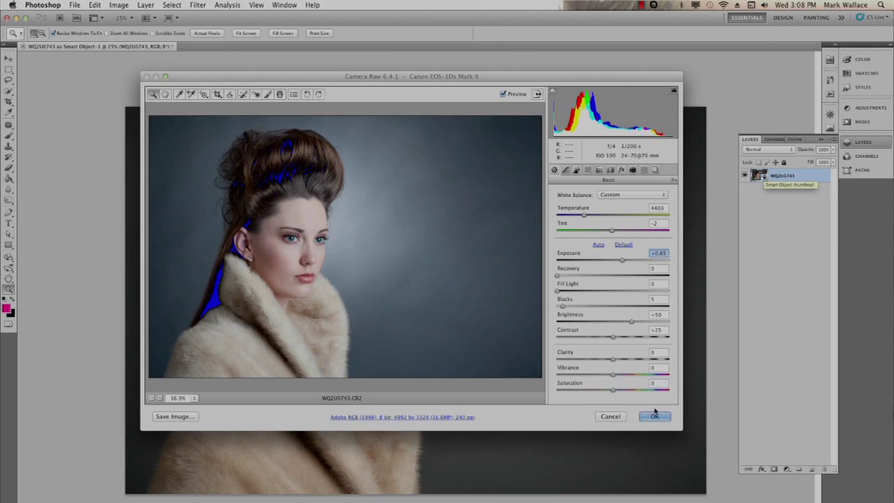
pyautogui.click(655, 416)
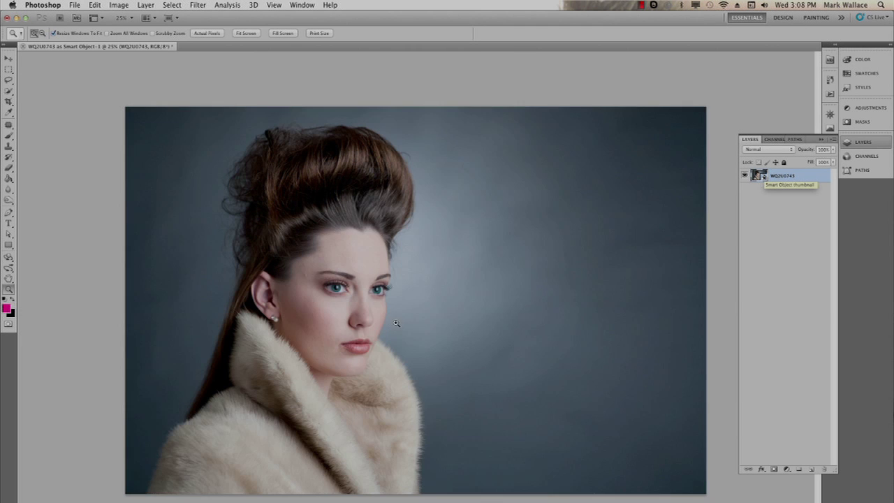
# Step: Reopen the smart object's raw settings, reset the dialog and set Temperature to 7300
pyautogui.doubleClick(761, 175)
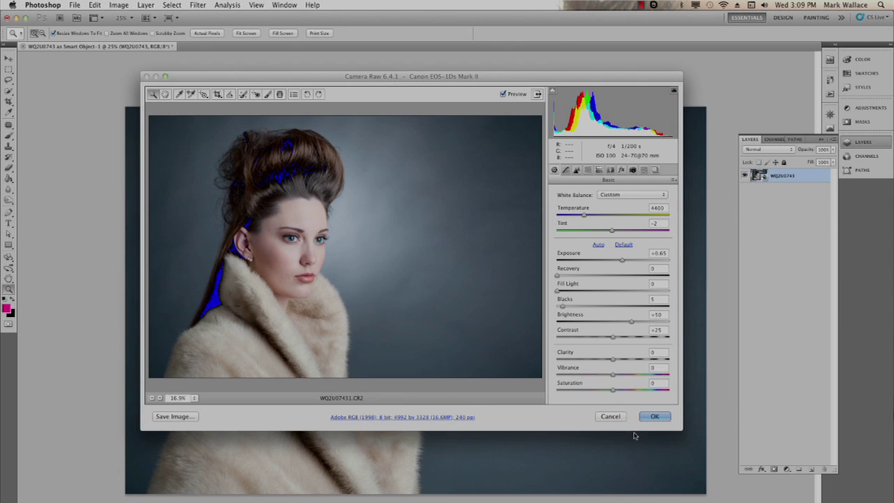
pyautogui.press('alt')
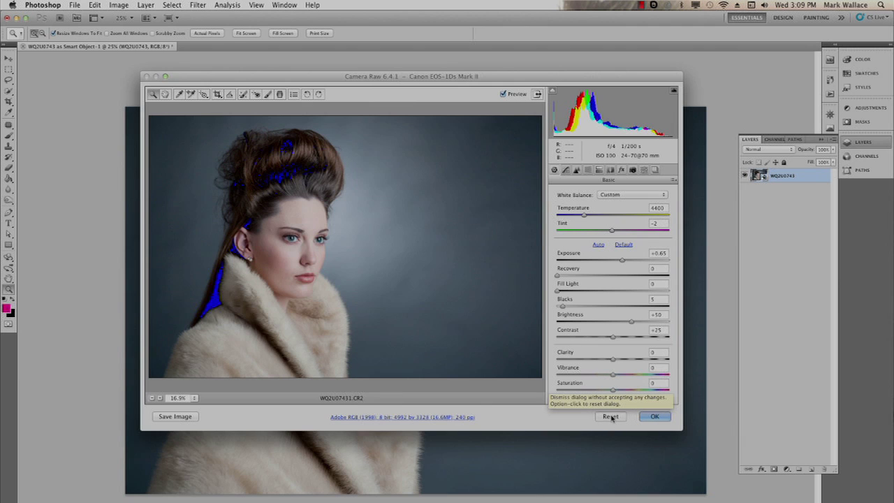
pyautogui.keyDown('alt'); pyautogui.click(611, 418); pyautogui.keyUp('alt')
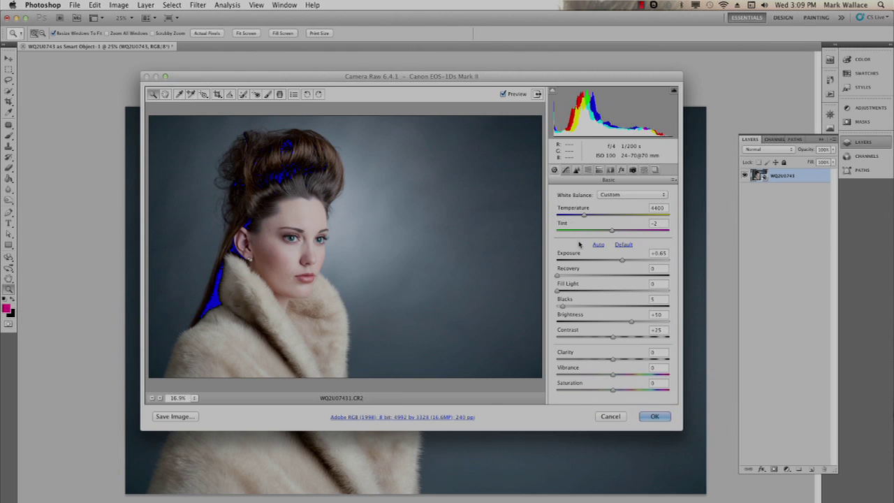
pyautogui.moveTo(584, 215); pyautogui.dragTo(621, 218)
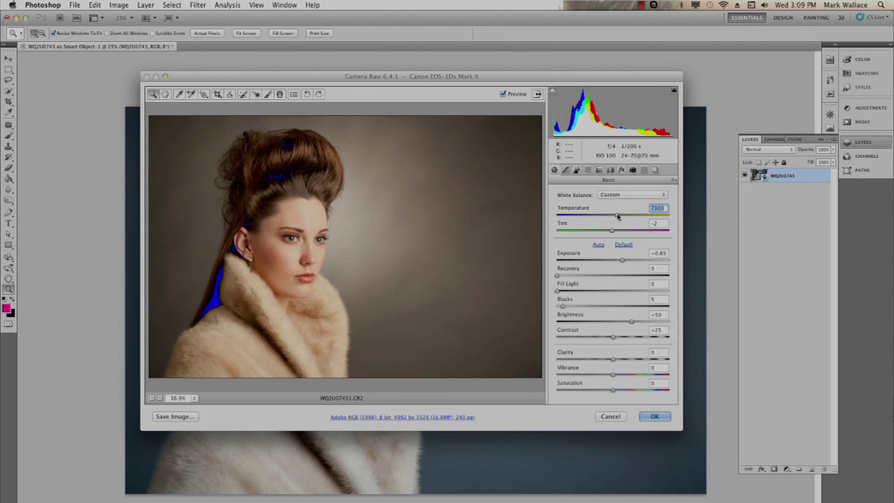
pyautogui.click(654, 416)
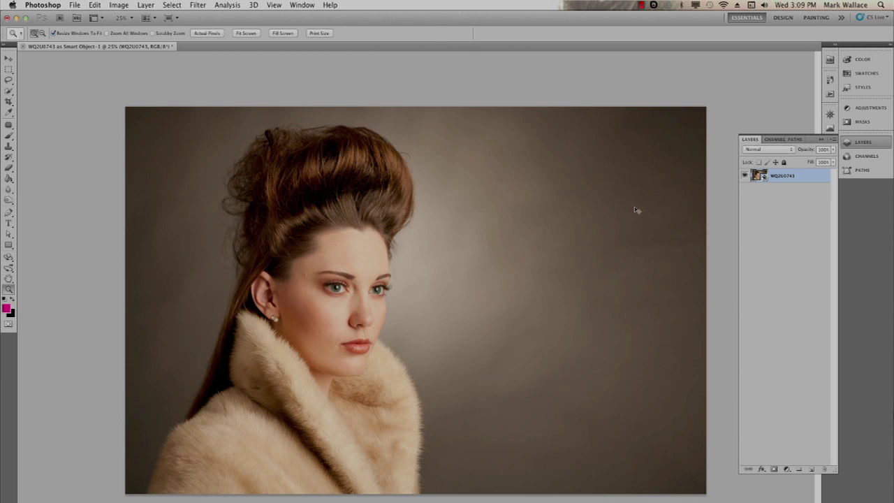
# Step: Scale the WQ2U0743 smart object down to a tiny thumbnail in the canvas's lower-left corner
pyautogui.press('super+t')
pyautogui.moveTo(707, 108); pyautogui.dragTo(147, 488)
pyautogui.press('Return')
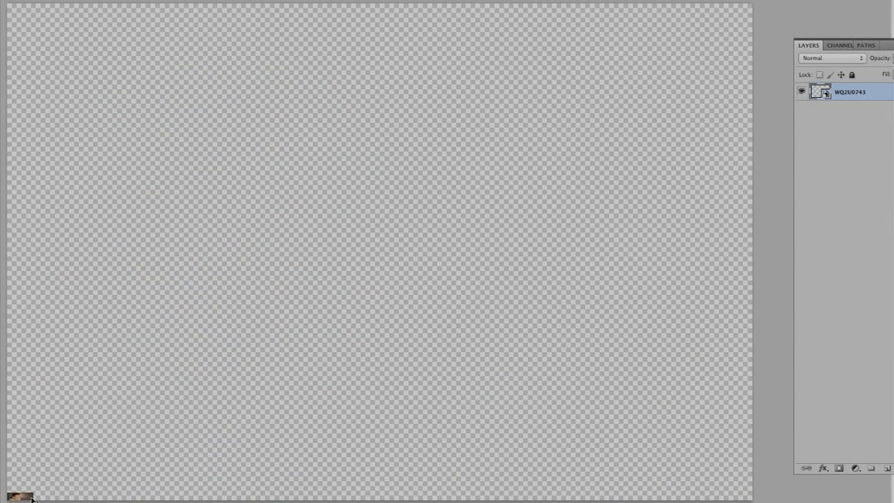
# Step: Scale the smart object back up to fill the whole canvas and check the sharpness of the eyes
pyautogui.hotkey('ctrl', 't')
pyautogui.moveTo(32, 499); pyautogui.dragTo(723, 459)
pyautogui.press('Return')
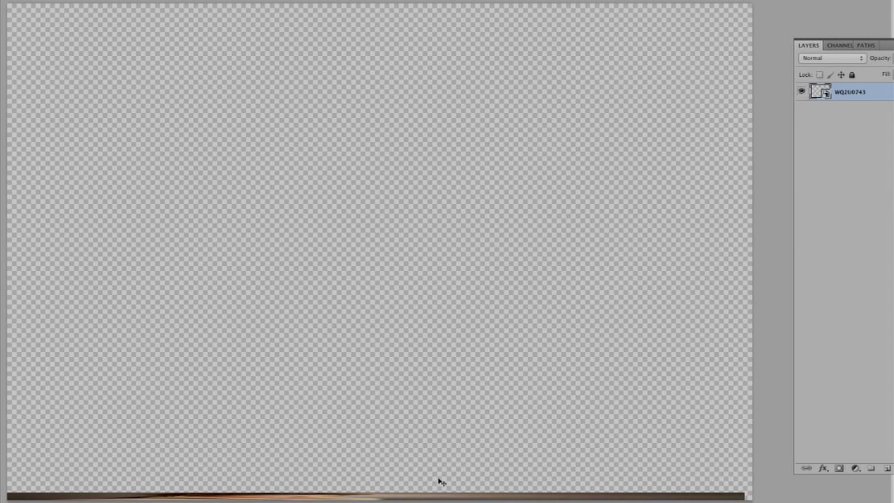
pyautogui.hotkey('ctrl', 't')
pyautogui.moveTo(376, 492); pyautogui.dragTo(356, 4)
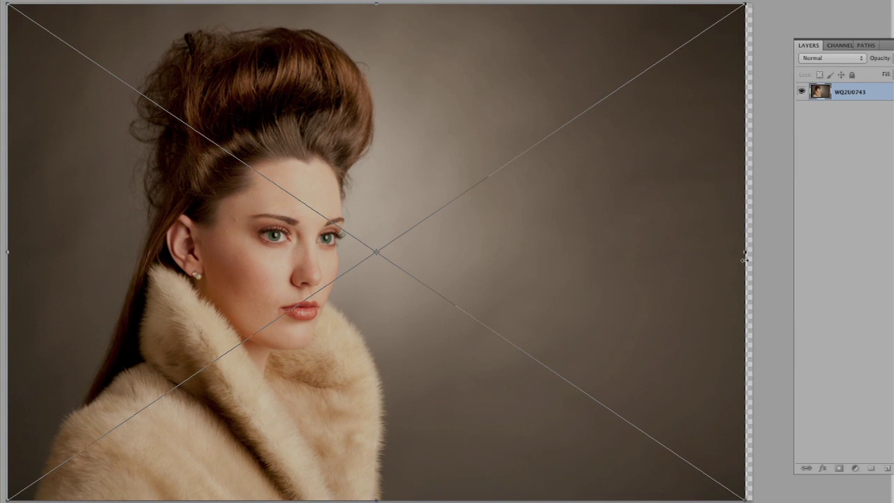
pyautogui.moveTo(743, 252); pyautogui.dragTo(755, 250)
pyautogui.press('Return')
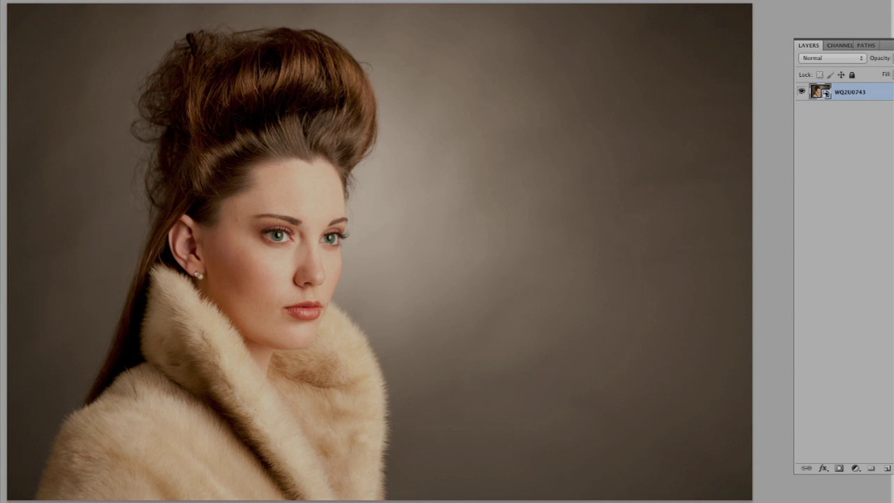
pyautogui.hotkey('ctrl', 'alt', '0')
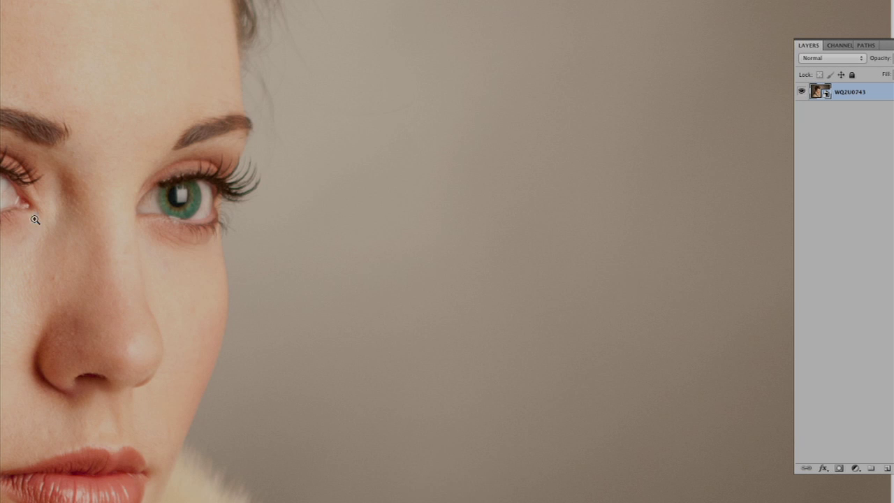
pyautogui.moveTo(32, 215); pyautogui.dragTo(339, 221)
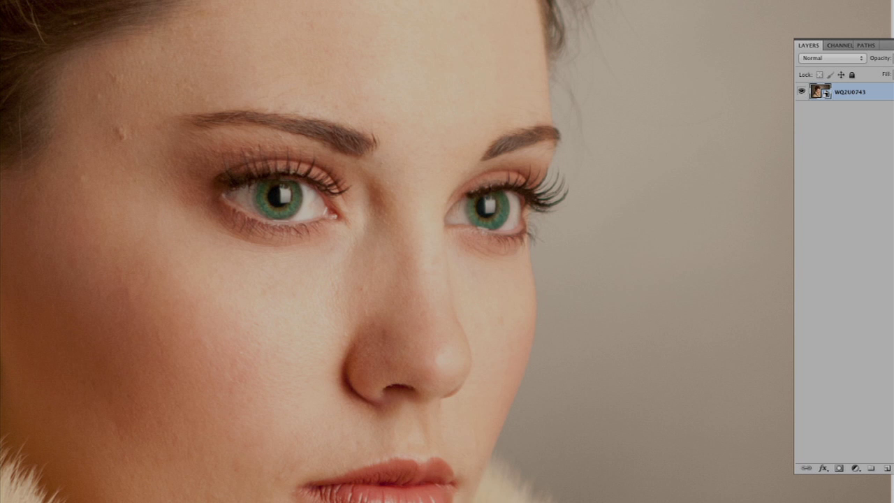
pyautogui.hotkey('ctrl', '0')
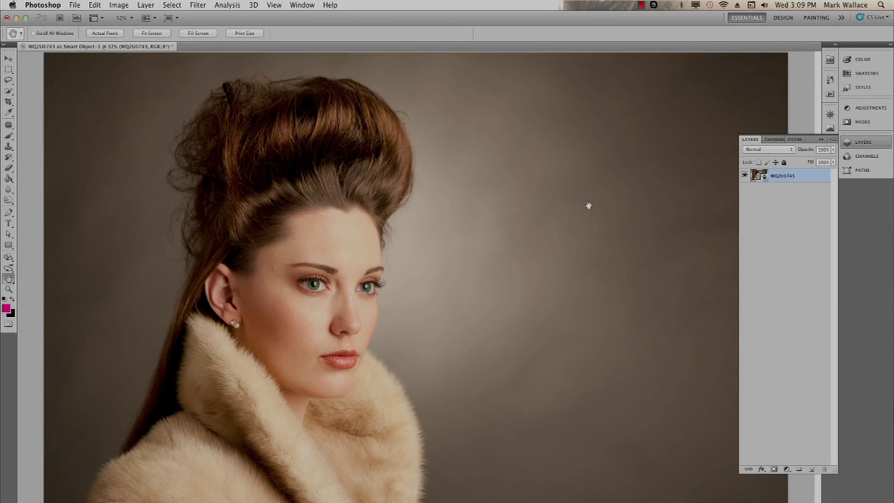
pyautogui.keyDown('alt'); pyautogui.click(499, 244); pyautogui.keyUp('alt')
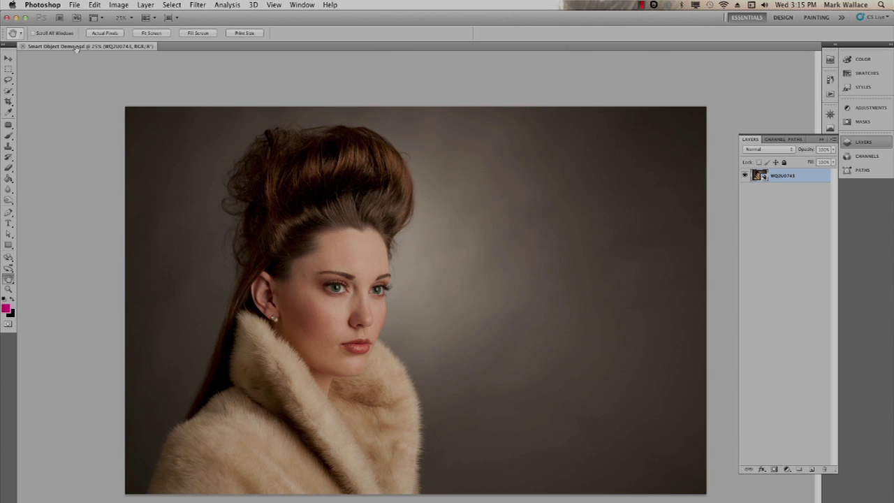
# Step: Close Smart Object Demo.psd and switch to Adobe Bridge to browse the Smart Objects folder
pyautogui.click(23, 46)
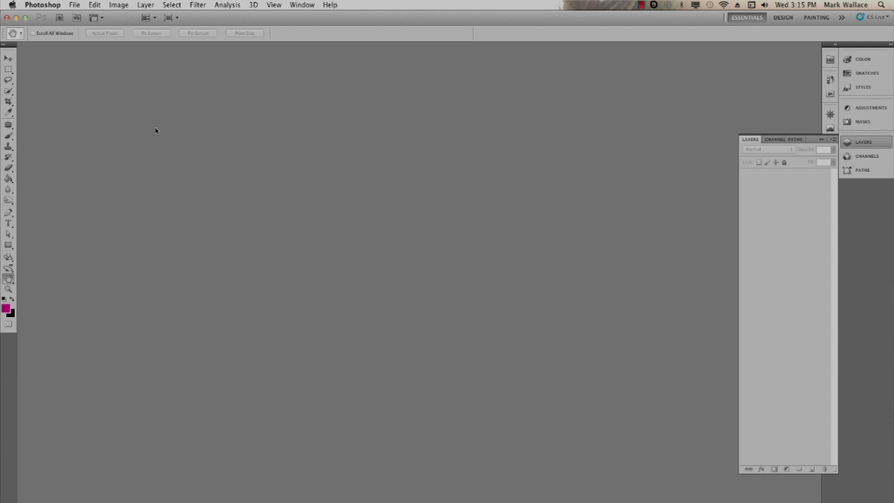
pyautogui.click(60, 18)
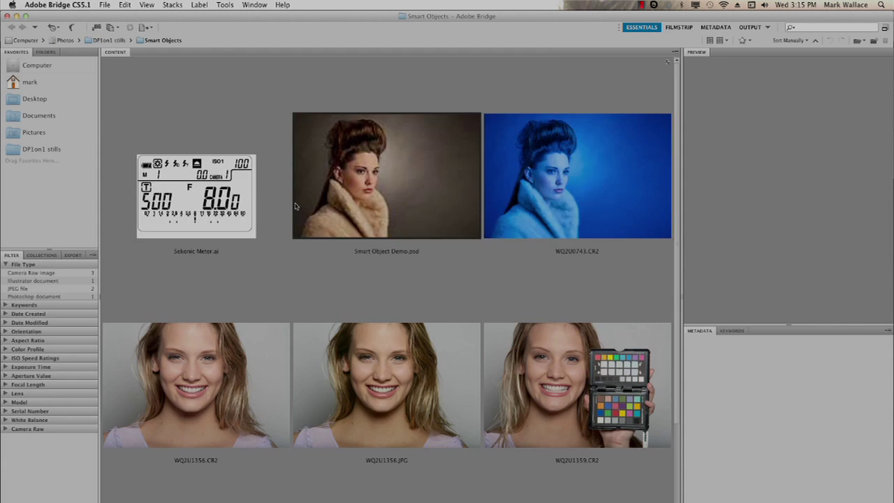
# Step: Load WQ2U1356.JPG into Camera Raw and open it in Photoshop as a smart object
pyautogui.scroll(-5, 403, 381)
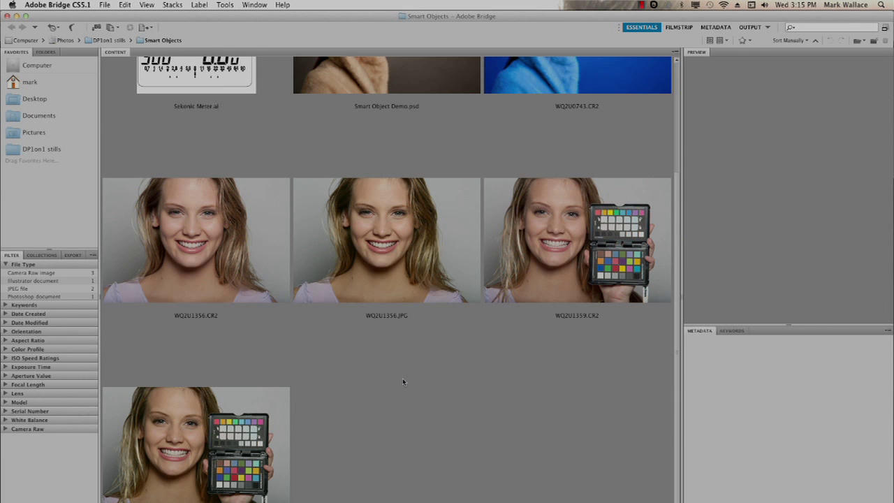
pyautogui.click(383, 244)
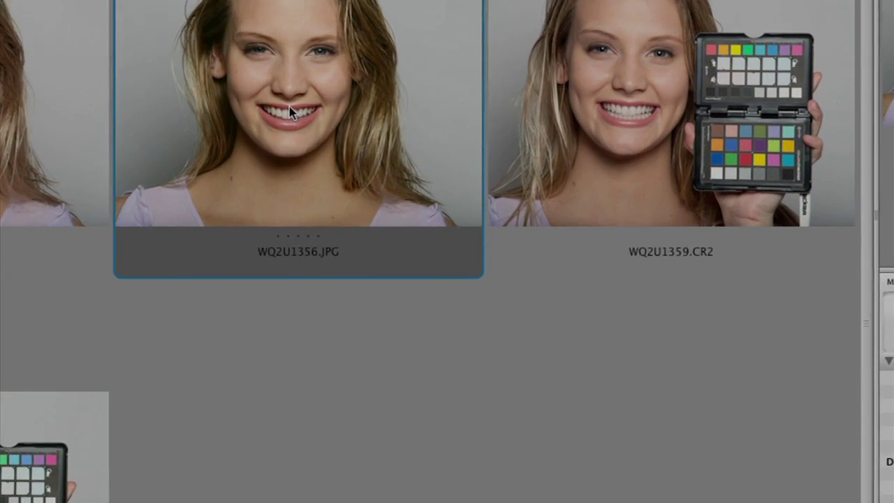
pyautogui.rightClick(383, 245)
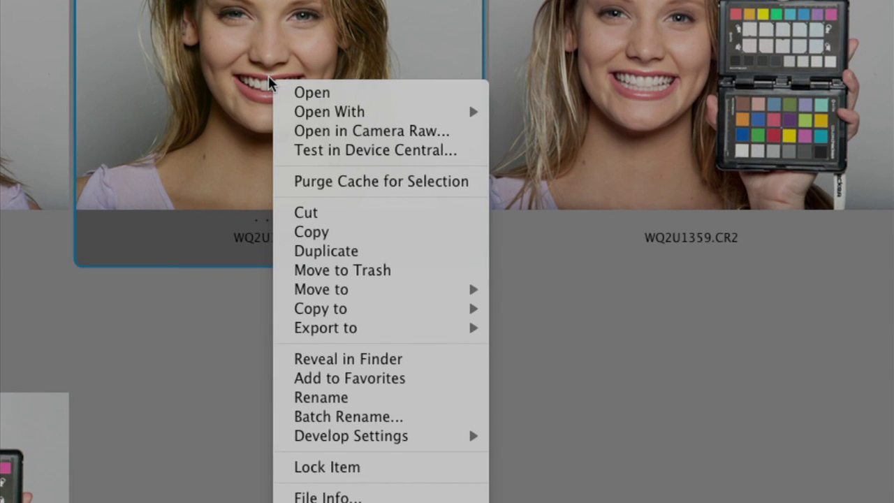
pyautogui.click(357, 133)
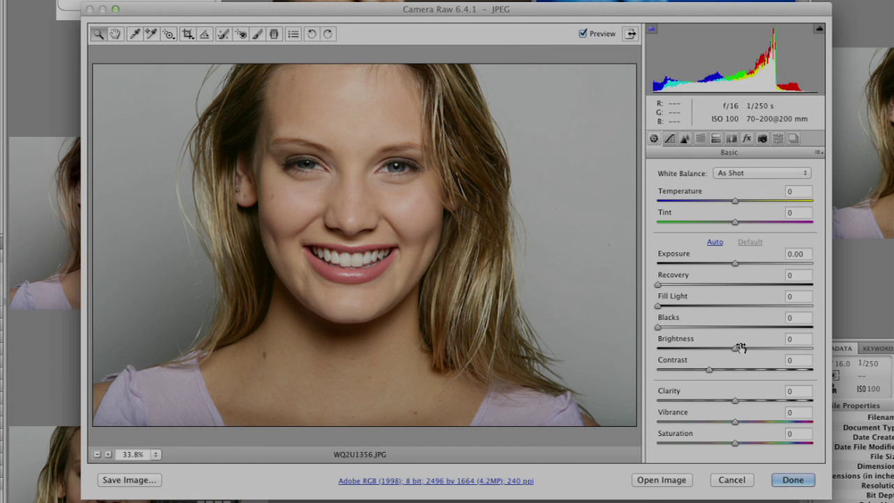
pyautogui.press('shift')
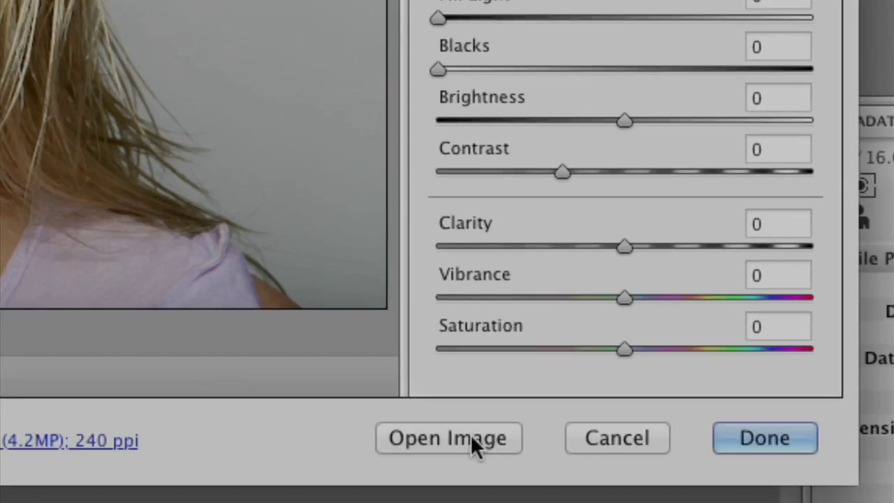
pyautogui.press('shift')
pyautogui.keyDown('shift'); pyautogui.click(334, 429); pyautogui.keyUp('shift')
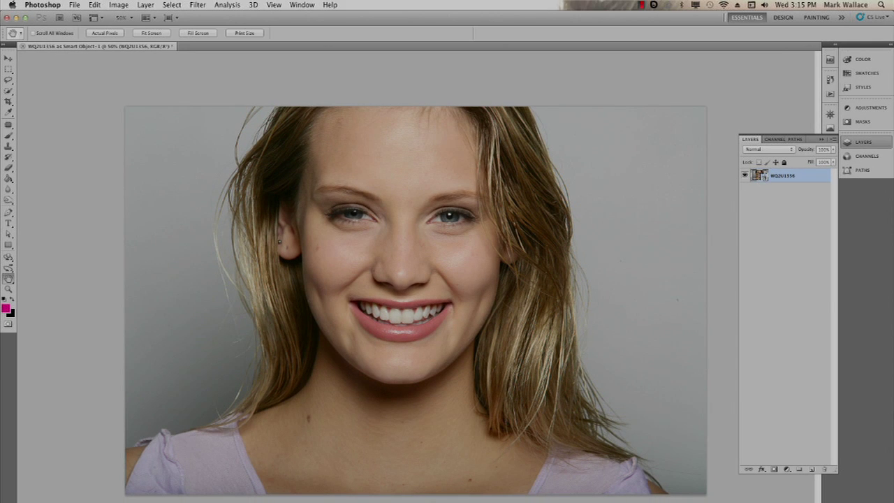
# Step: Edit the WQ2U1356 smart object's raw settings and apply a Temperature of -44
pyautogui.doubleClick(760, 176)
pyautogui.moveTo(627, 224); pyautogui.dragTo(599, 227)
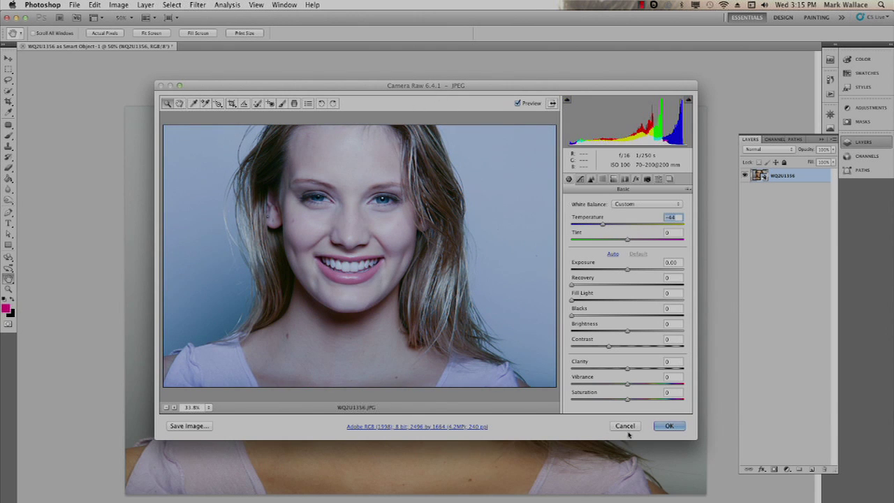
pyautogui.click(669, 425)
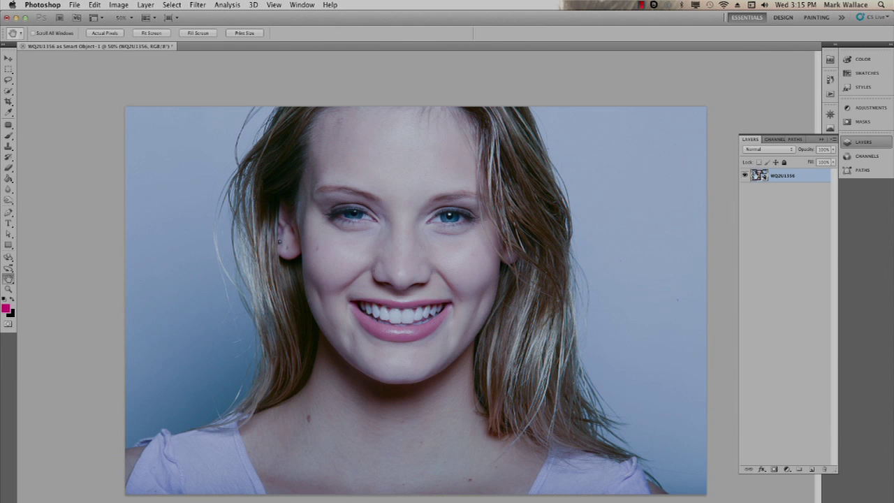
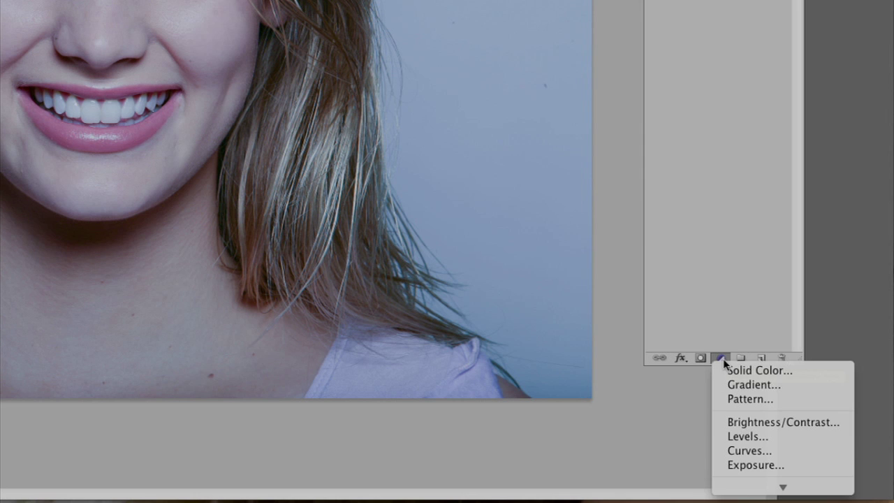
# Step: Add a Levels adjustment layer, try input black 65 and input white 233, and return both points to their ends
pyautogui.click(750, 436)
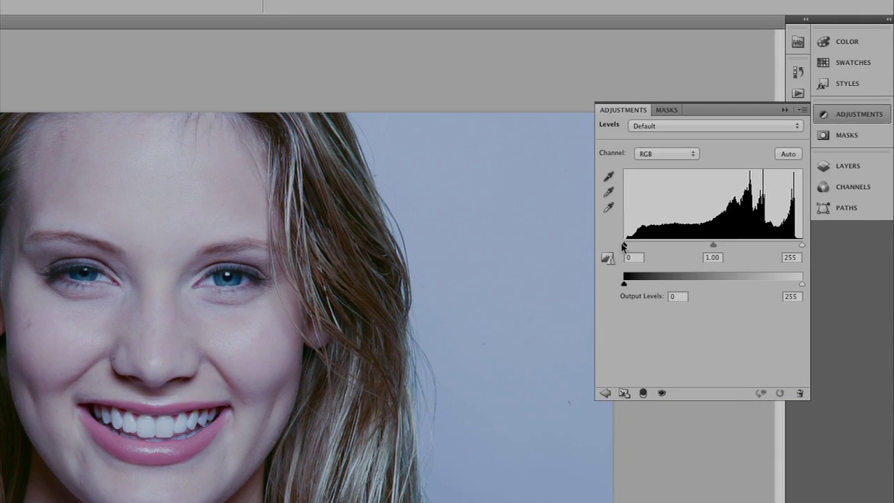
pyautogui.moveTo(624, 247); pyautogui.dragTo(669, 246)
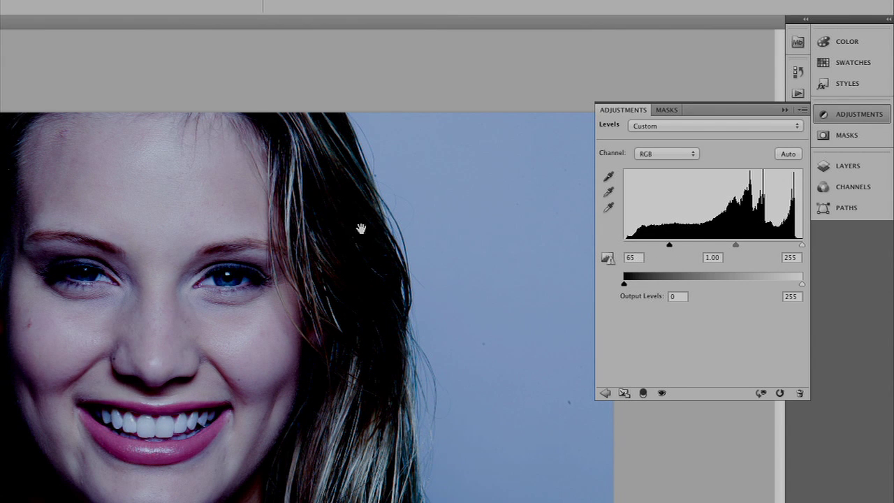
pyautogui.moveTo(795, 246)
pyautogui.mouseDown()
pyautogui.moveTo(764, 247)
pyautogui.moveTo(787, 247)
pyautogui.mouseUp()
pyautogui.moveTo(669, 246); pyautogui.dragTo(621, 247)
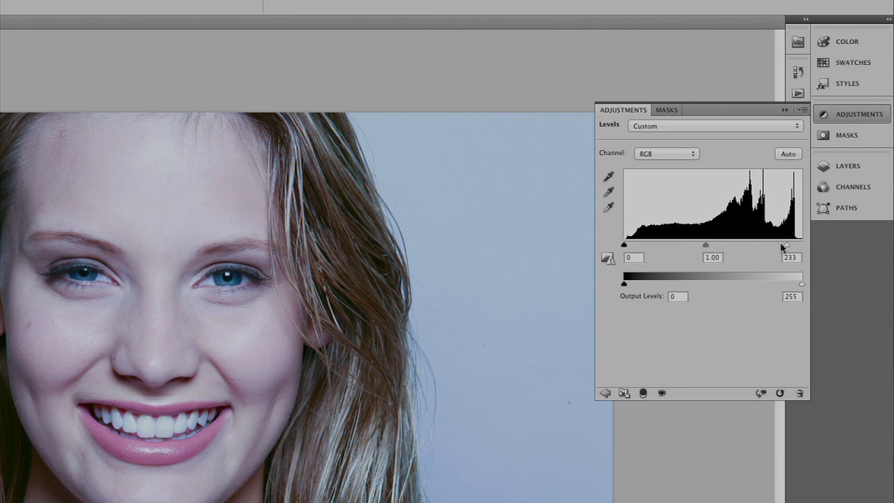
pyautogui.moveTo(785, 246); pyautogui.dragTo(817, 245)
# Step: Delete the Levels adjustment layer above the WQ2U1356 smart object
pyautogui.click(785, 109)
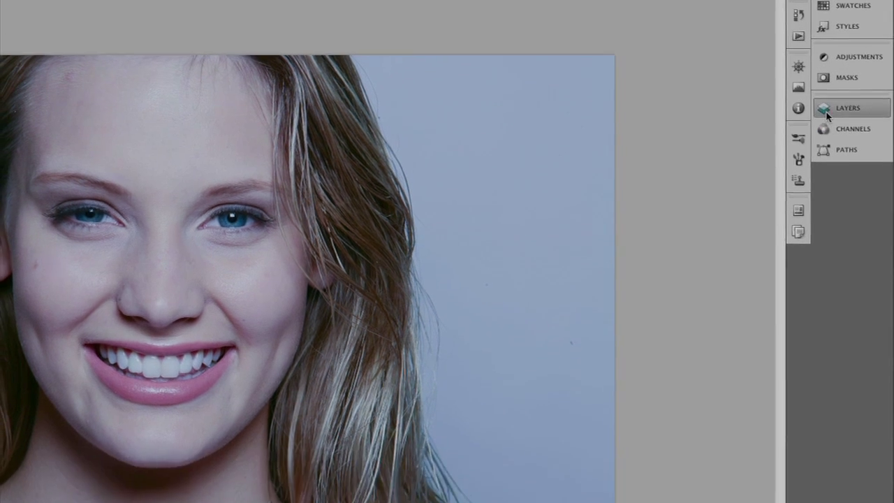
pyautogui.click(827, 112)
pyautogui.moveTo(705, 62); pyautogui.dragTo(793, 493)
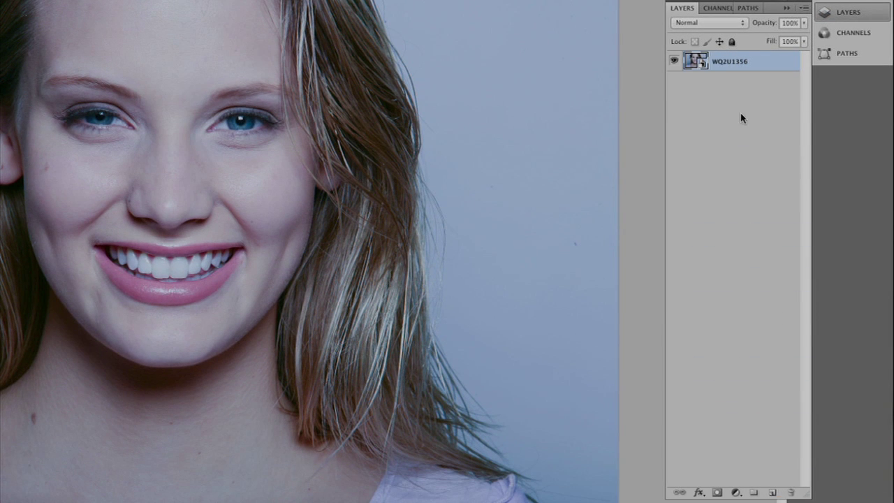
# Step: Reopen the smart object's raw settings, turn on the shadow and highlight clipping warnings, and try Exposure +0.05 with Blacks at 0
pyautogui.doubleClick(702, 63)
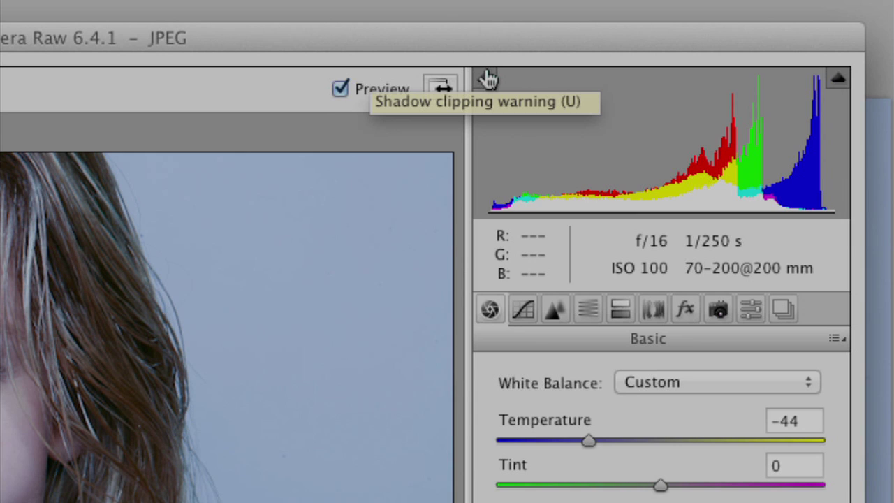
pyautogui.click(488, 79)
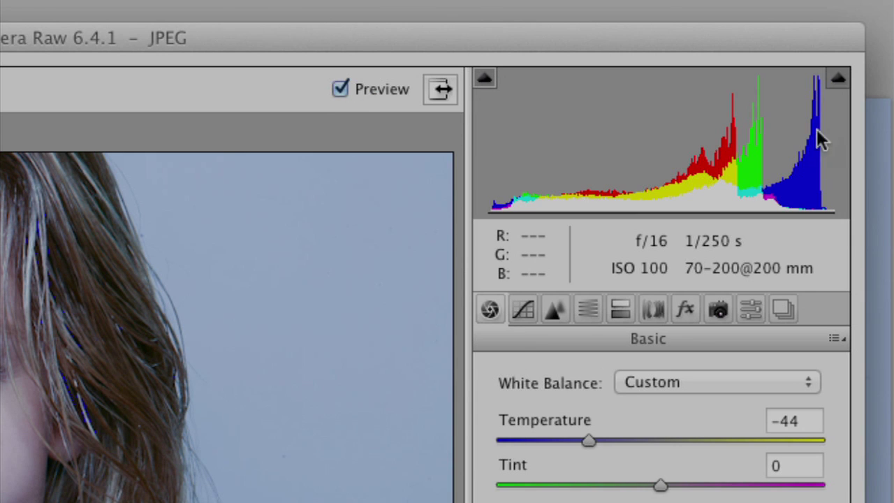
pyautogui.click(842, 81)
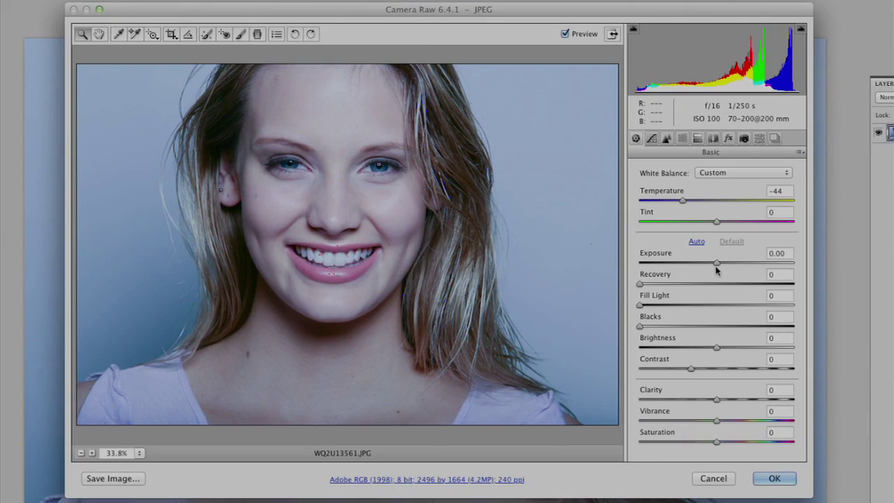
pyautogui.moveTo(717, 263)
pyautogui.mouseDown()
pyautogui.moveTo(635, 262)
pyautogui.moveTo(772, 264)
pyautogui.moveTo(720, 266)
pyautogui.mouseUp()
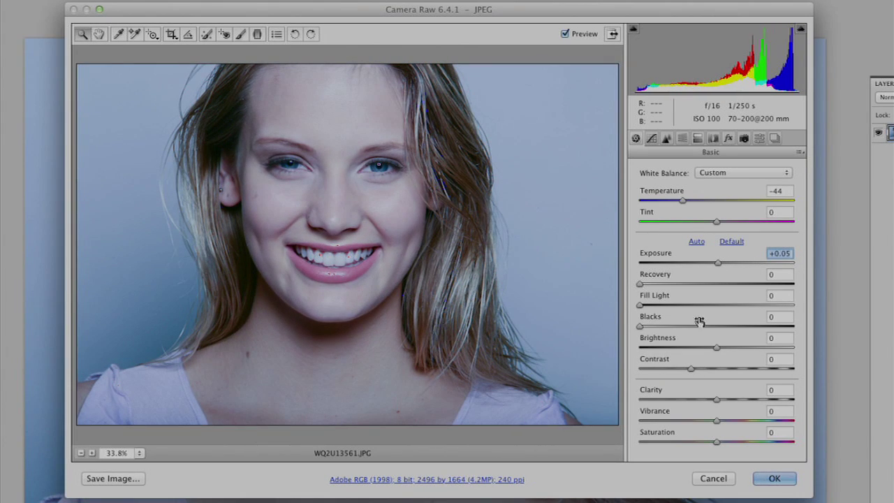
pyautogui.moveTo(640, 326)
pyautogui.mouseDown()
pyautogui.moveTo(765, 329)
pyautogui.moveTo(631, 328)
pyautogui.mouseUp()
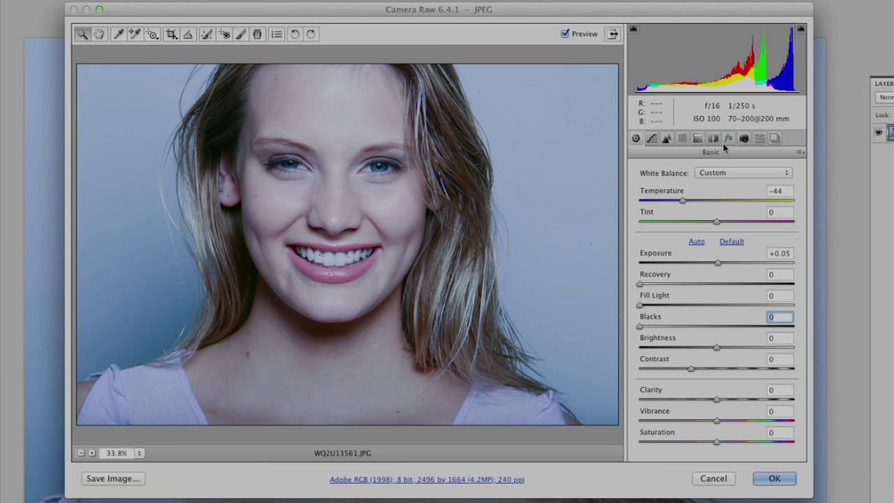
# Step: Look at the point and parametric tone curves, try parametric Highlights at +25, and close the raw dialog
pyautogui.click(652, 139)
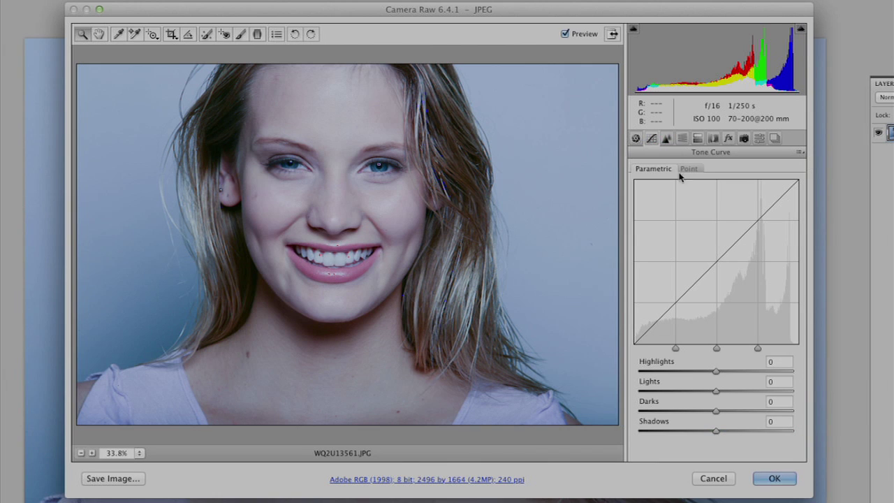
pyautogui.click(689, 171)
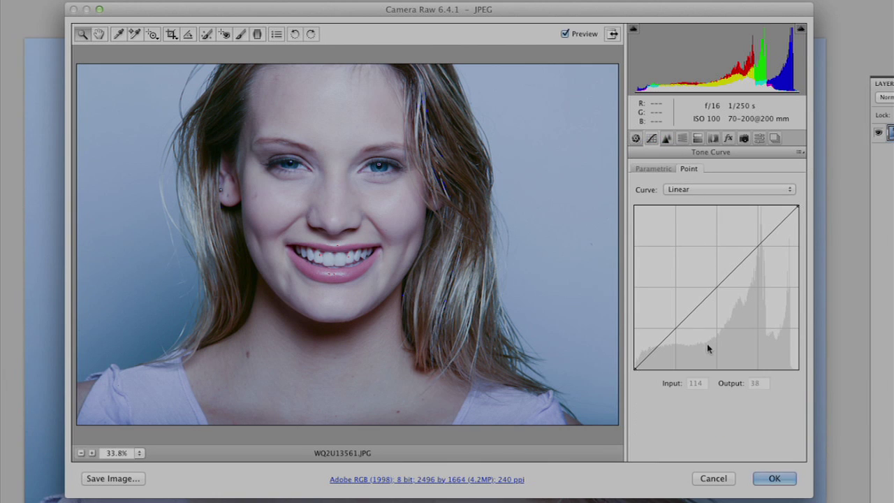
pyautogui.click(657, 172)
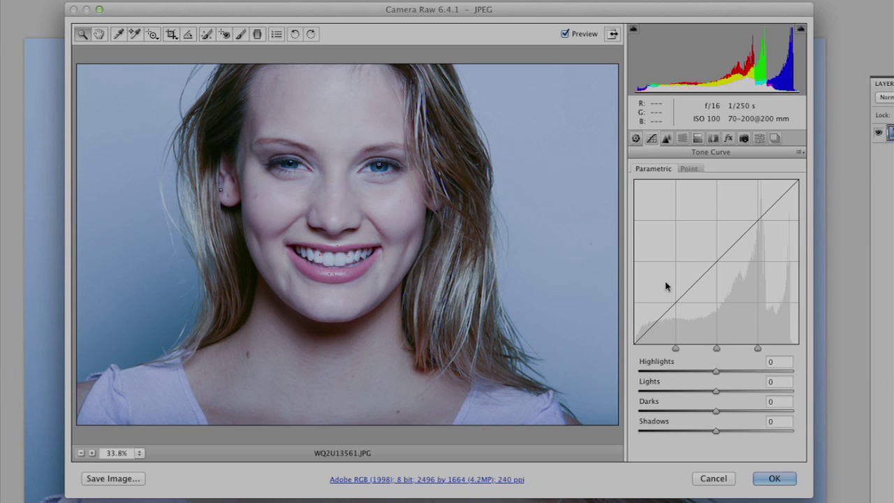
pyautogui.moveTo(716, 371); pyautogui.dragTo(735, 374)
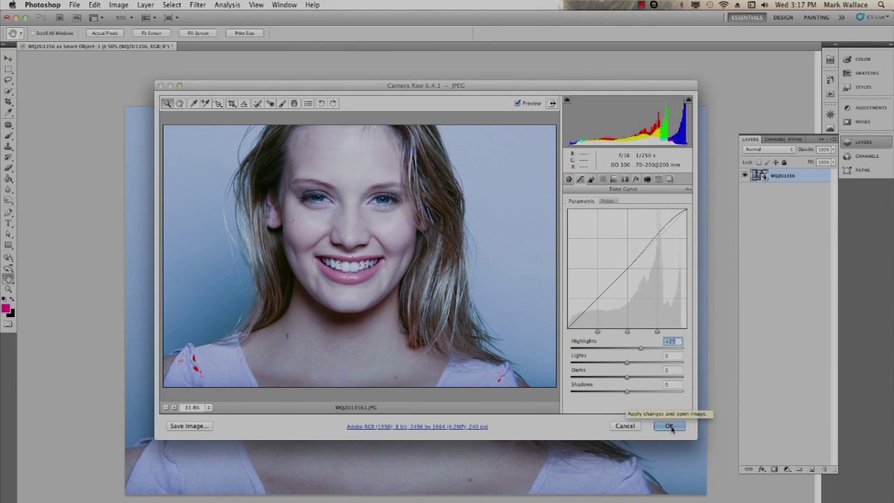
pyautogui.click(724, 480)
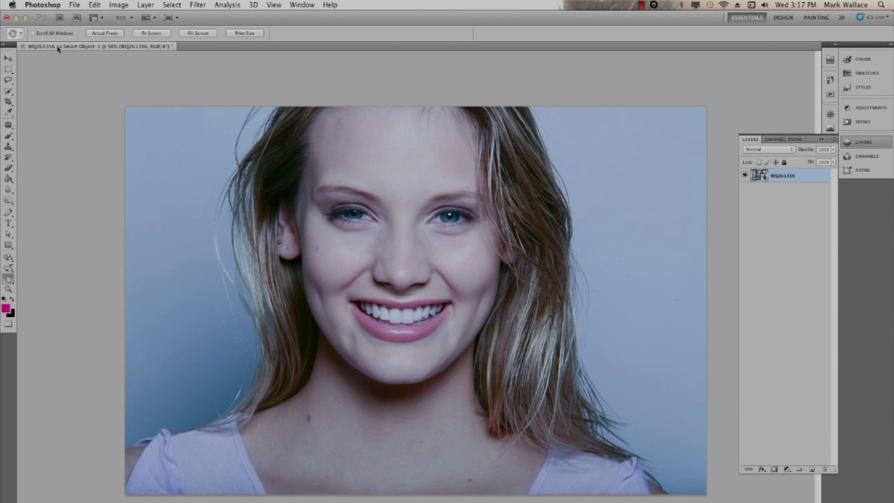
# Step: Close the WQ2U1356 document and open WQ2U0743.CR2 from the Finder's Smart Objects folder as a smart object
pyautogui.press('super+w')
pyautogui.click(415, 191)
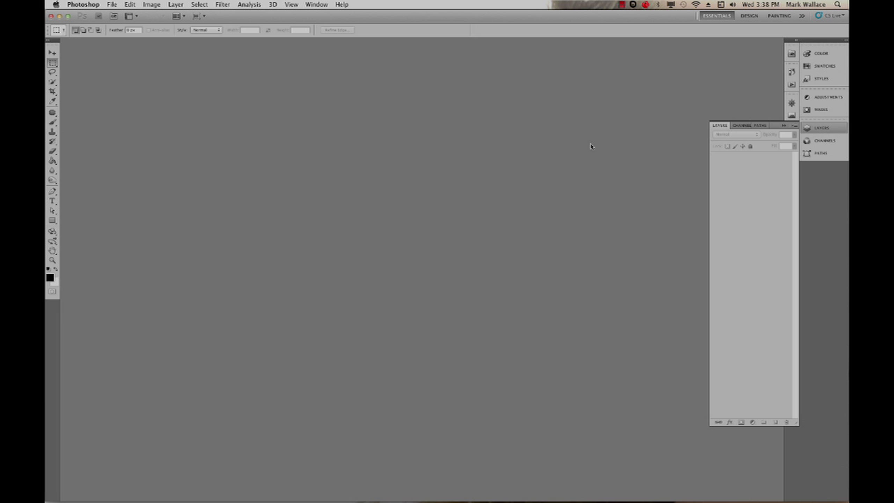
pyautogui.press('super+Tab')
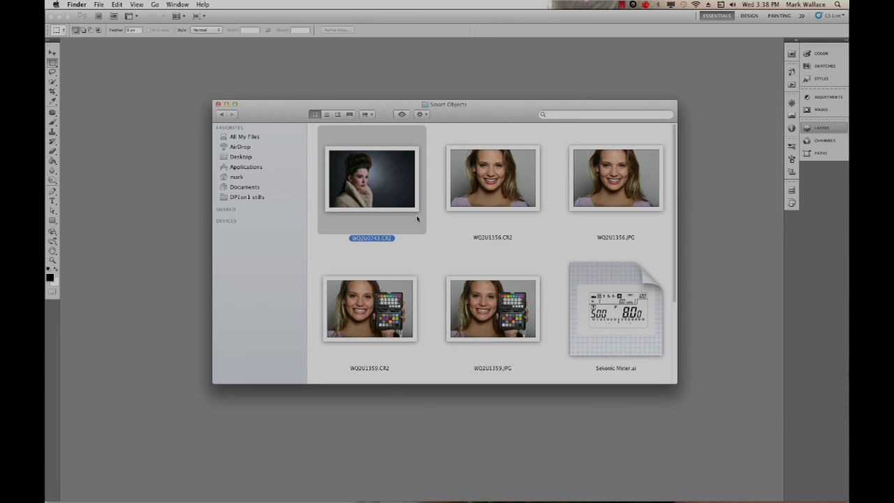
pyautogui.moveTo(384, 182); pyautogui.dragTo(169, 266)
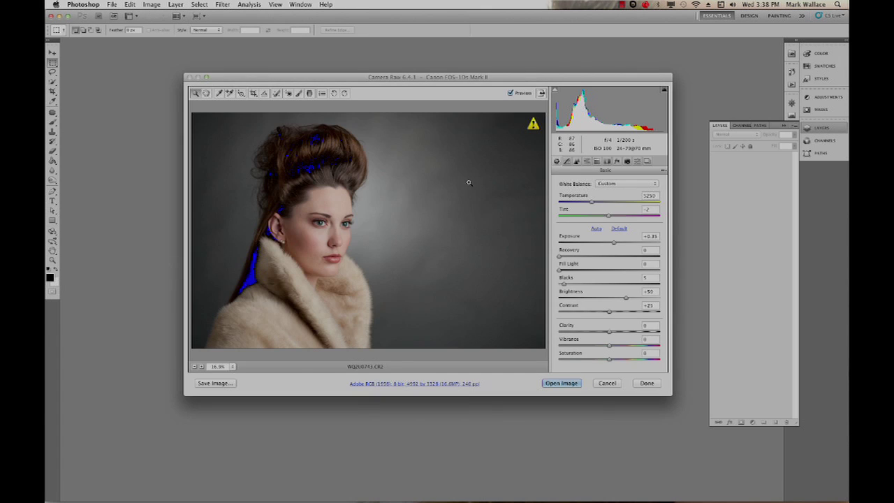
pyautogui.click(567, 382)
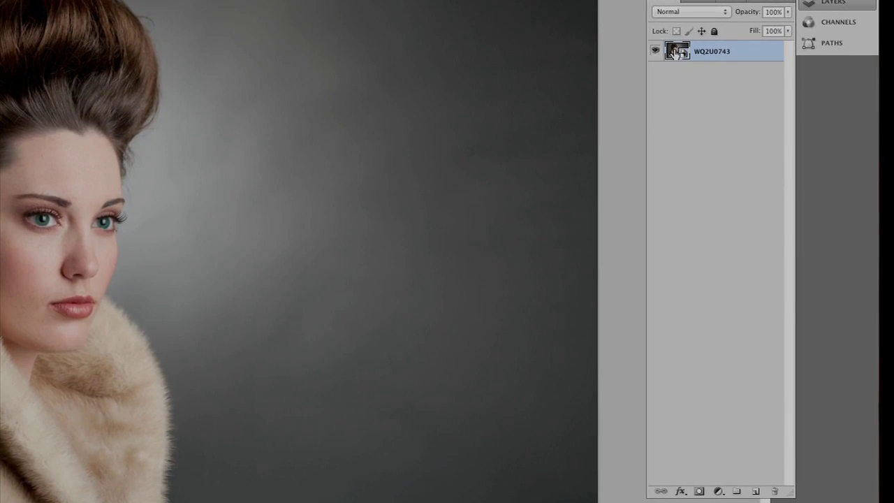
# Step: Duplicate the WQ2U0743 smart object layer and scale the original to about 46% in the canvas's upper-left corner
pyautogui.moveTo(732, 159); pyautogui.dragTo(756, 491)
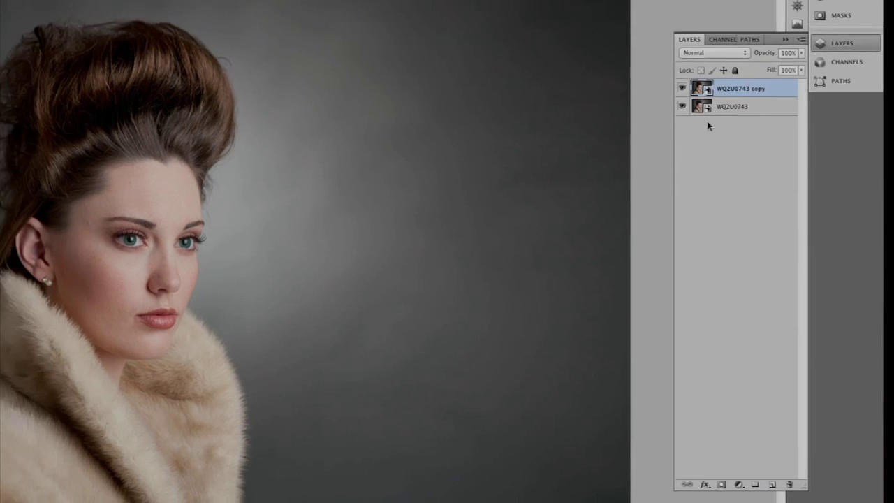
pyautogui.click(699, 71)
pyautogui.press('super+t')
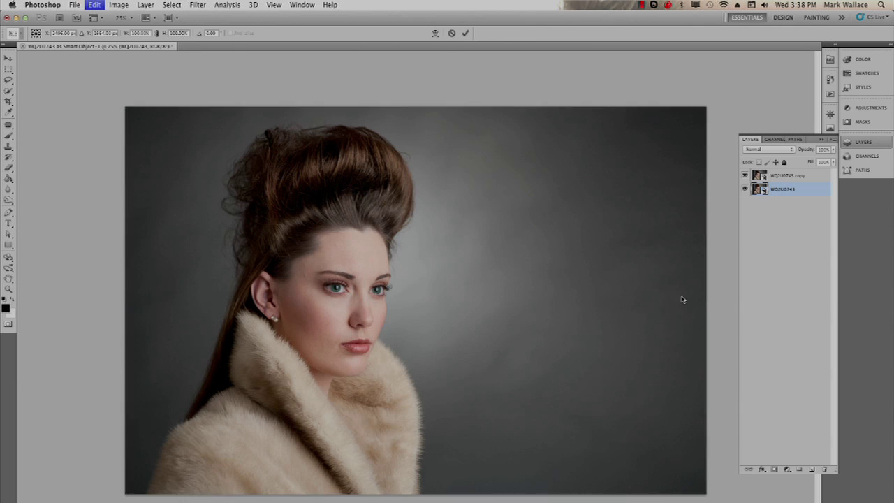
pyautogui.moveTo(707, 494); pyautogui.dragTo(394, 286)
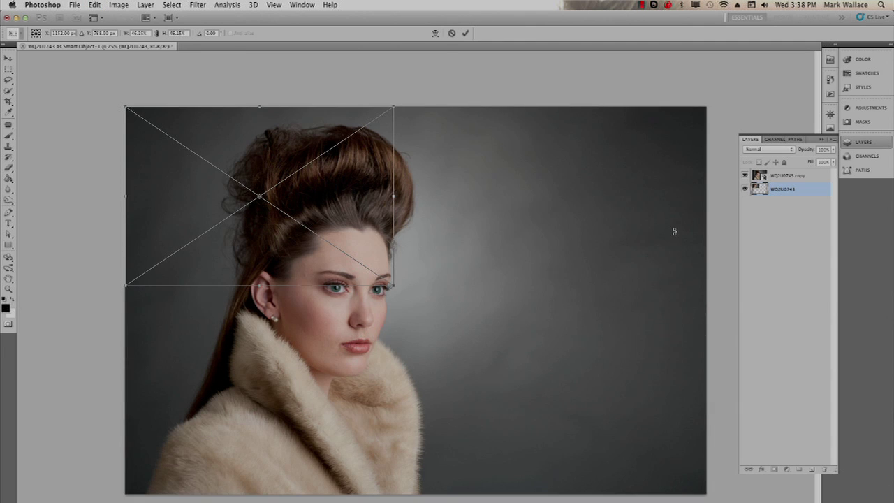
pyautogui.press('Return')
# Step: Scale the WQ2U0743 copy layer to about 50% in the canvas's upper-right corner
pyautogui.click(758, 176)
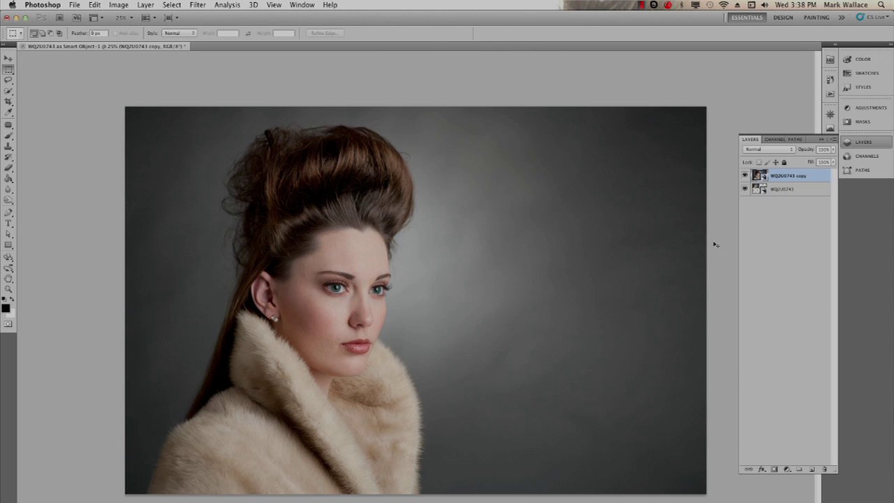
pyautogui.press('super+t')
pyautogui.moveTo(126, 494); pyautogui.dragTo(444, 344)
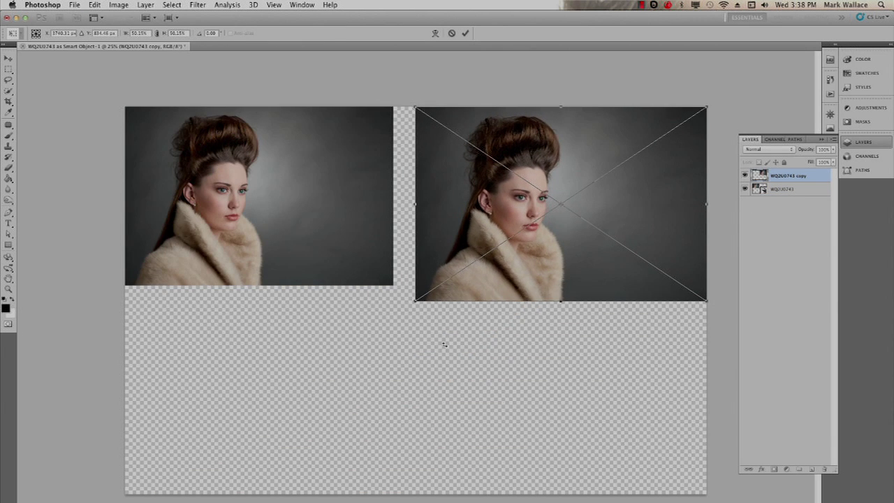
pyautogui.press('Return')
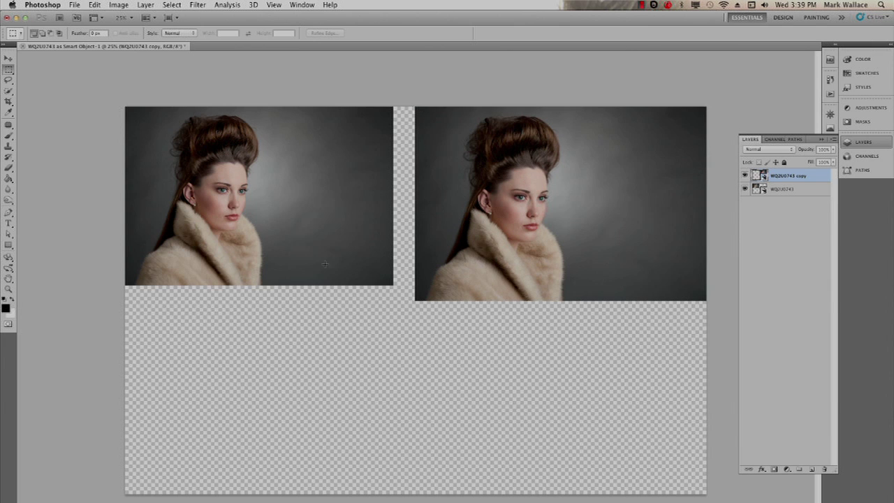
# Step: Raise the original WQ2U0743 smart object's Camera Raw temperature to 45000 and apply the change
pyautogui.click(761, 190)
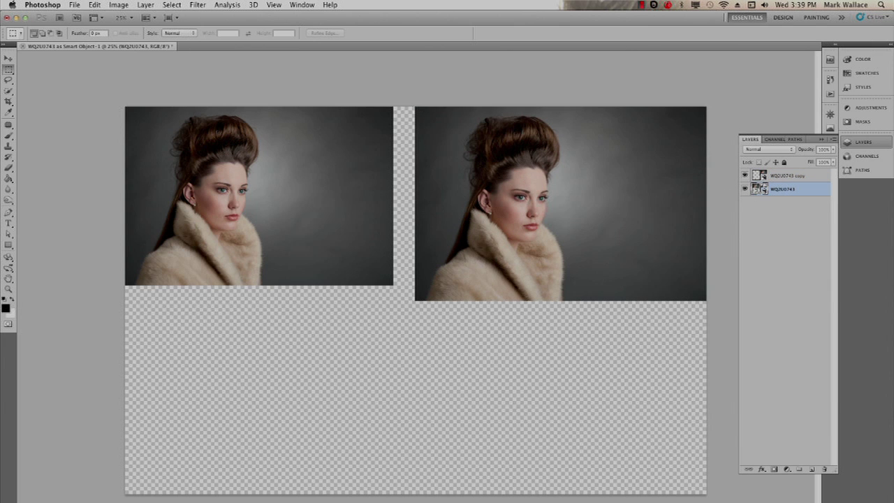
pyautogui.doubleClick(760, 190)
pyautogui.click(617, 223)
pyautogui.moveTo(618, 223); pyautogui.dragTo(682, 222)
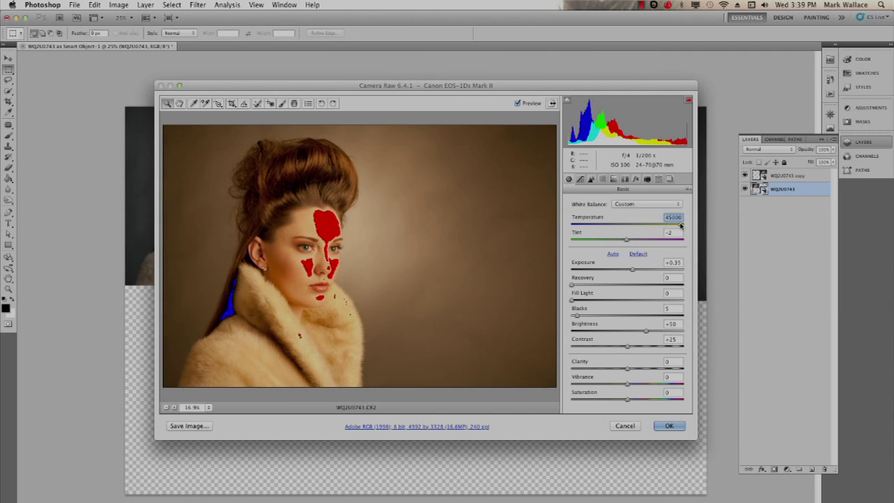
pyautogui.click(669, 425)
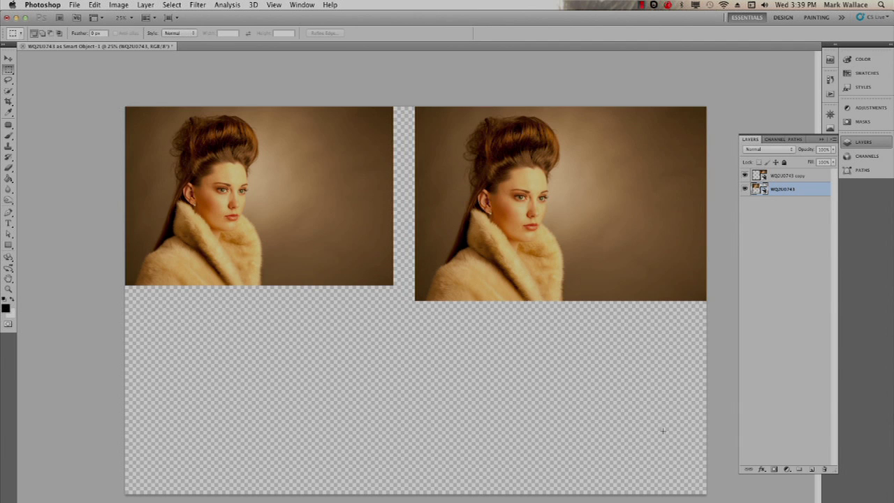
# Step: In Camera Raw, neutralize the WQ2U0743 copy's white balance from the backdrop, crop it around the head and collar, and apply
pyautogui.click(788, 175)
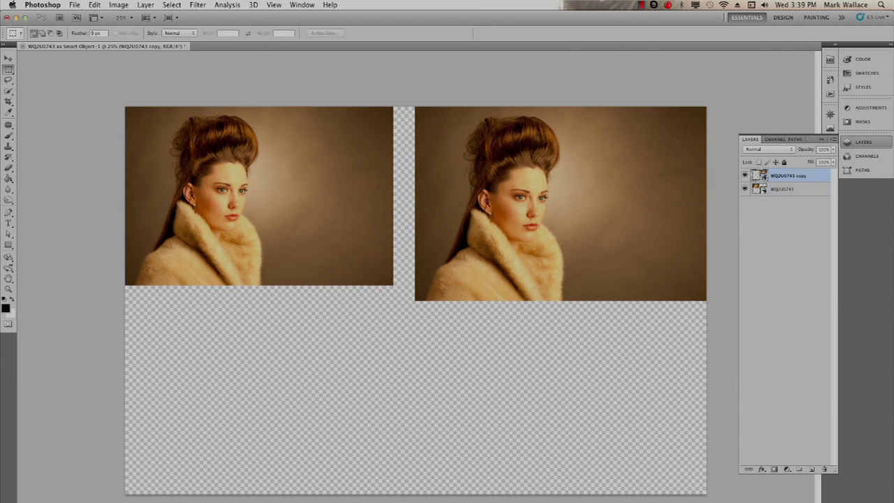
pyautogui.doubleClick(755, 178)
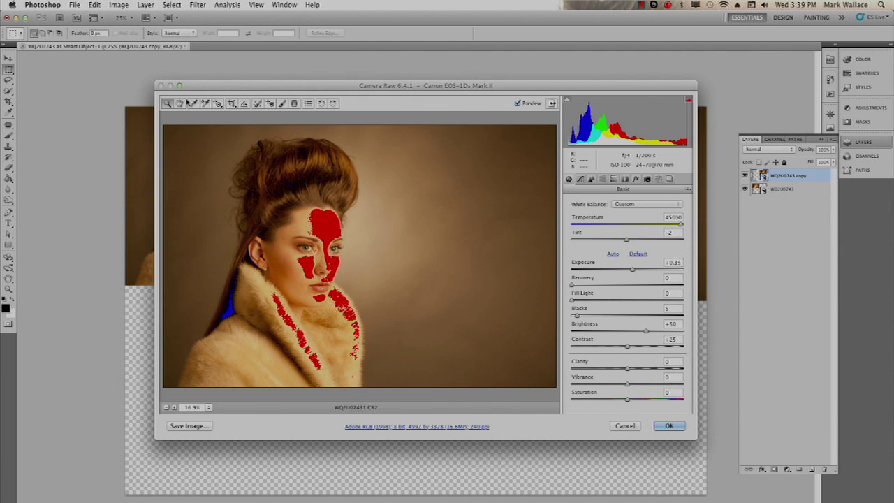
pyautogui.click(370, 221)
pyautogui.press('c')
pyautogui.moveTo(206, 163); pyautogui.dragTo(433, 321)
pyautogui.click(670, 425)
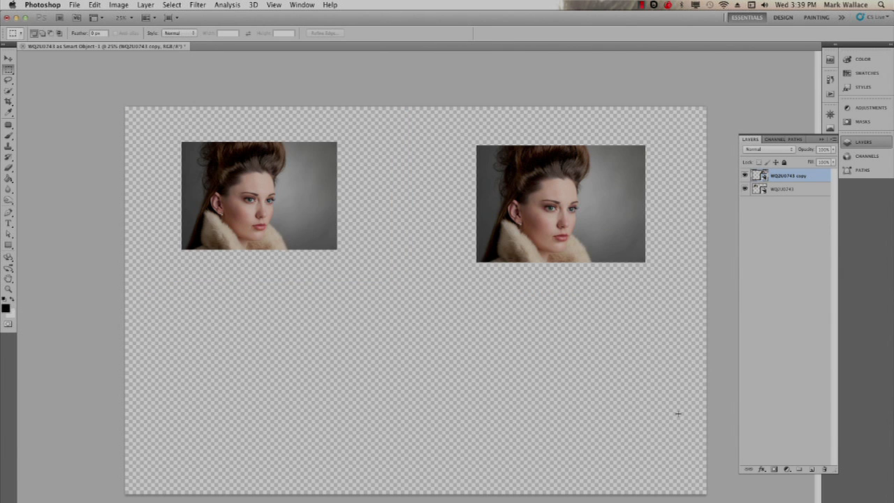
# Step: Revert the document history to the second Free Transform, undoing both smart object content edits
pyautogui.click(830, 80)
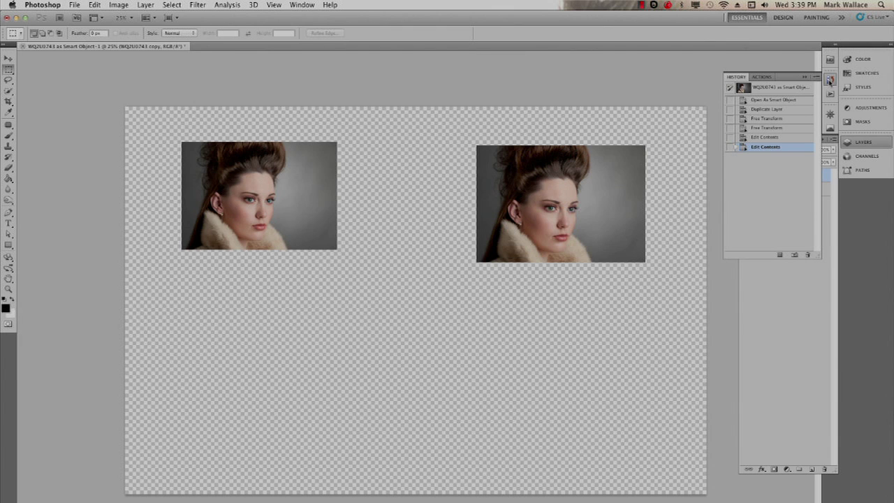
pyautogui.click(763, 137)
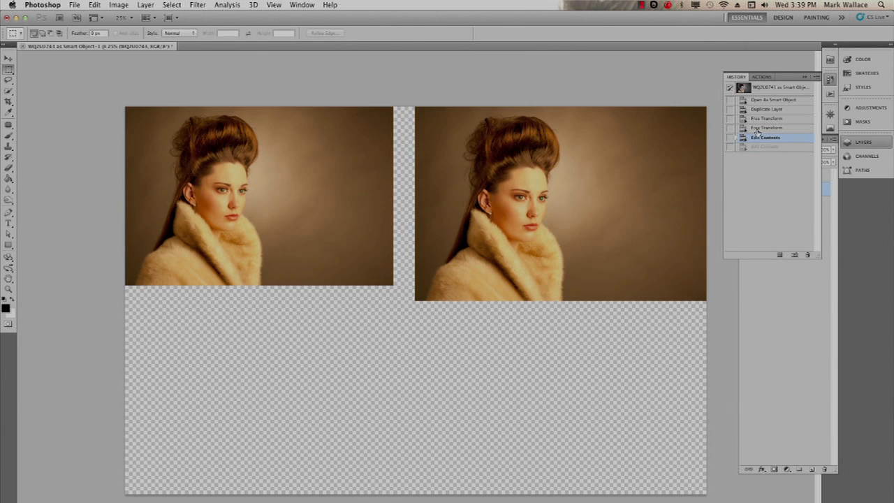
pyautogui.click(758, 129)
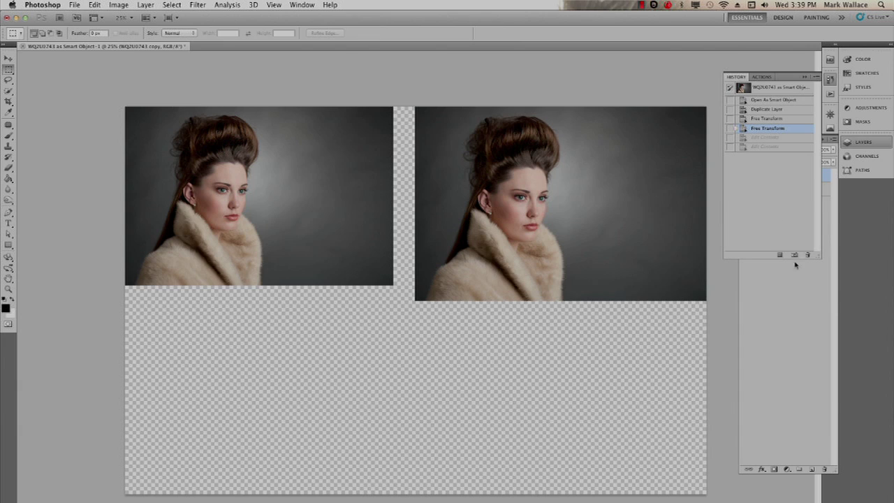
pyautogui.click(795, 288)
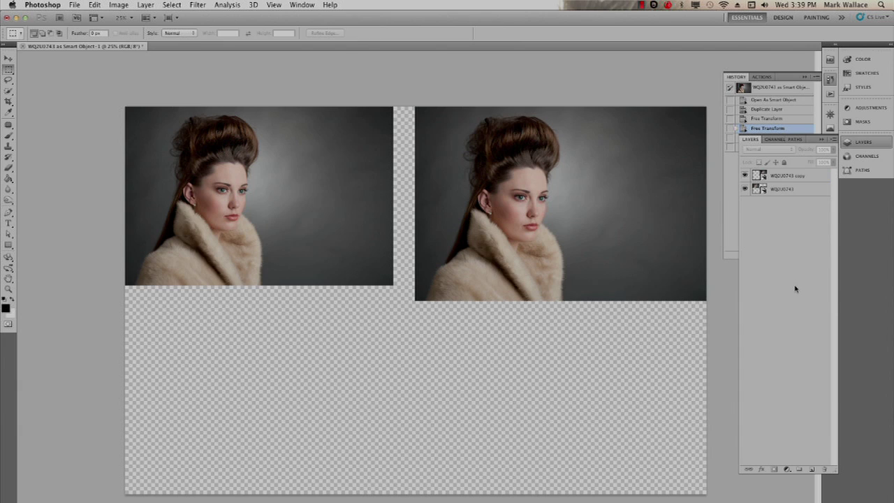
pyautogui.click(805, 76)
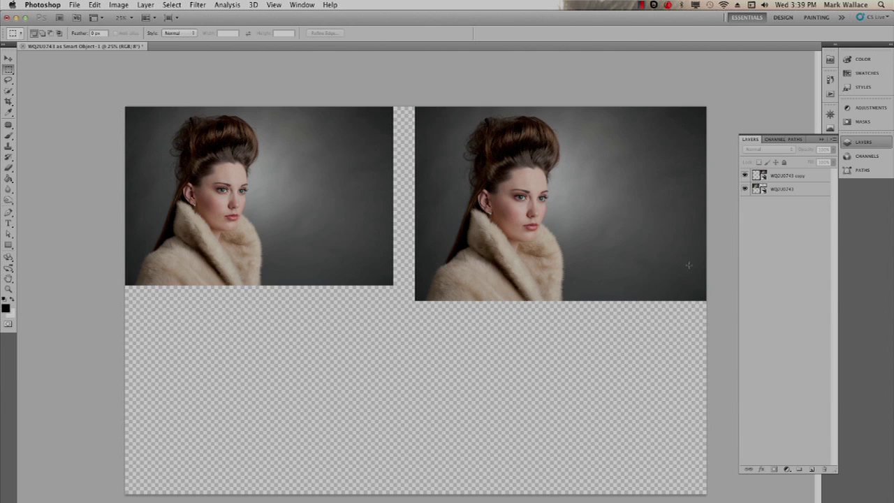
# Step: Toggle the WQ2U0743 copy layer's visibility off and on, and delete that layer
pyautogui.click(746, 176)
pyautogui.click(745, 176)
pyautogui.moveTo(821, 175); pyautogui.dragTo(825, 468)
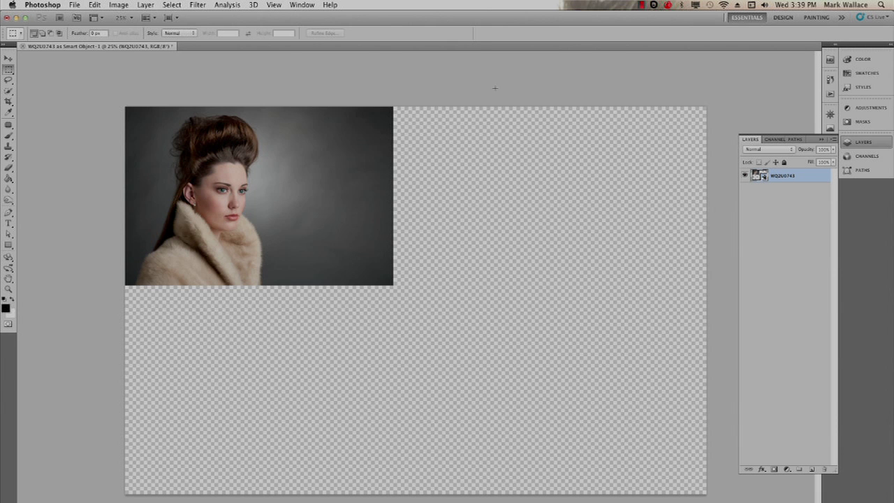
# Step: Create an independent copy of WQ2U0743 with New Smart Object via Copy and move it to the canvas's upper-right area
pyautogui.click(145, 5)
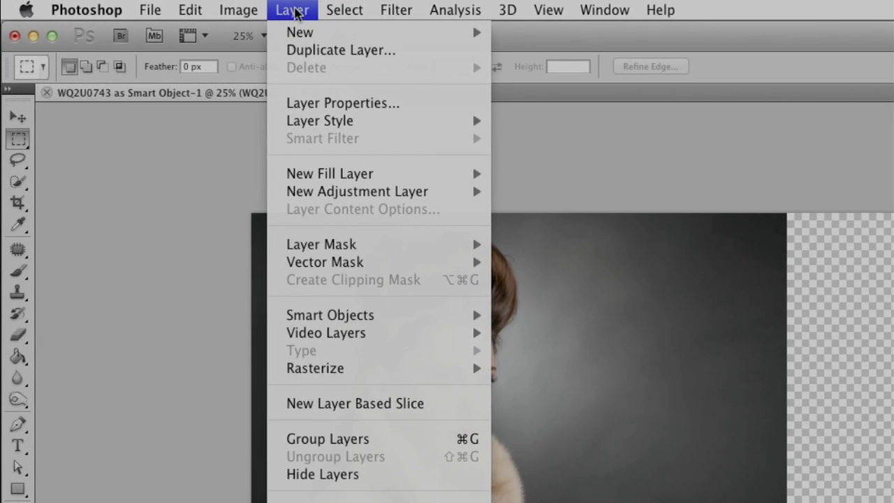
pyautogui.moveTo(331, 319)
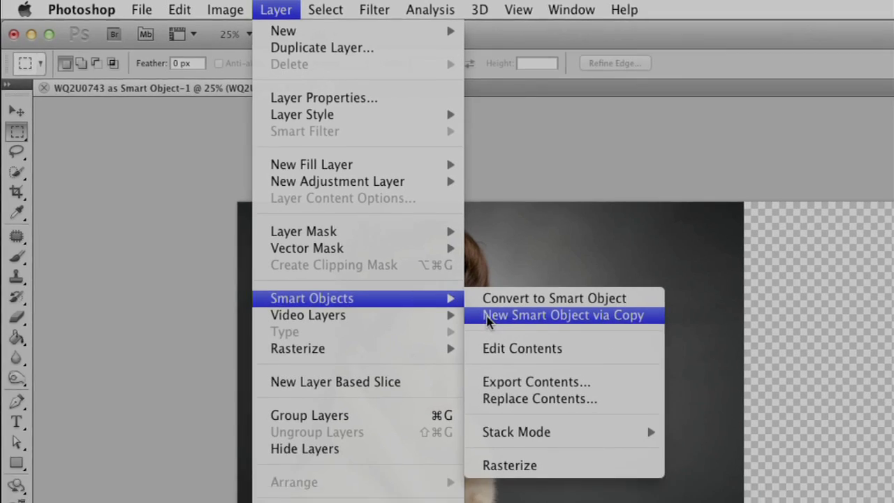
pyautogui.click(516, 339)
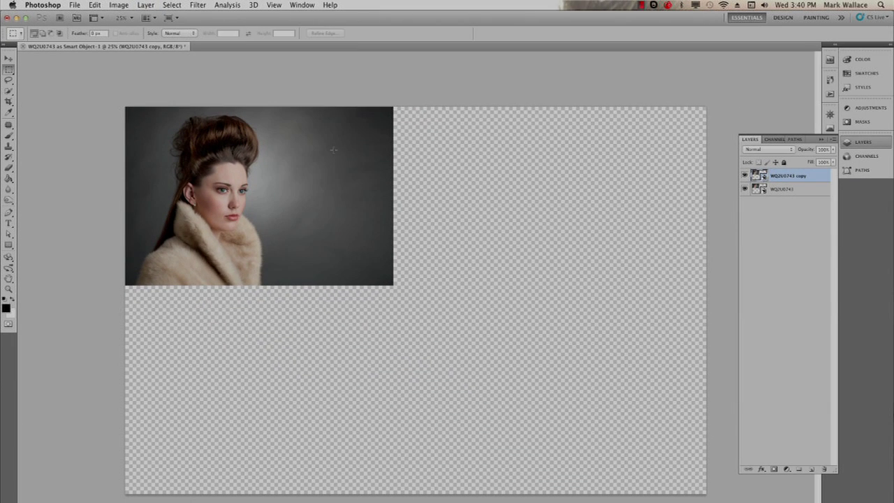
pyautogui.rightClick(307, 183)
pyautogui.click(399, 191)
pyautogui.press('Return')
pyautogui.press('v')
pyautogui.moveTo(371, 234); pyautogui.dragTo(616, 251)
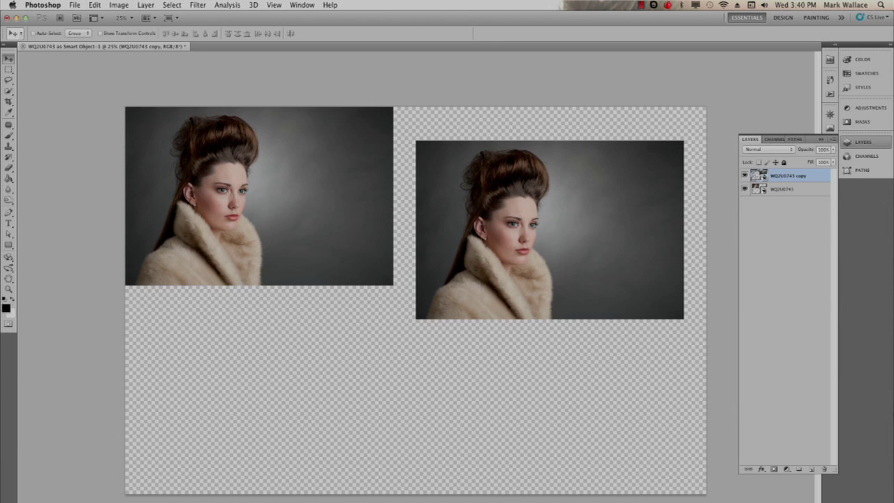
# Step: In Camera Raw, convert the WQ2U0743 copy to grayscale, set Exposure to +2.30, and apply the changes
pyautogui.doubleClick(758, 176)
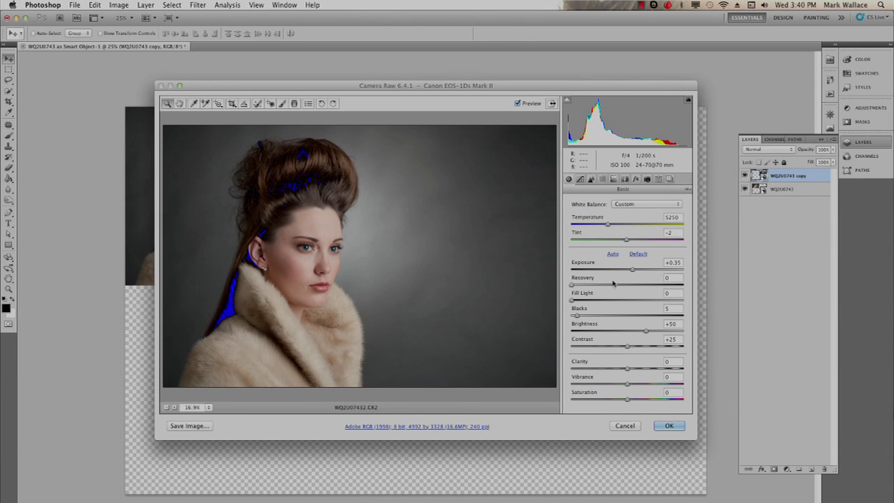
pyautogui.click(612, 180)
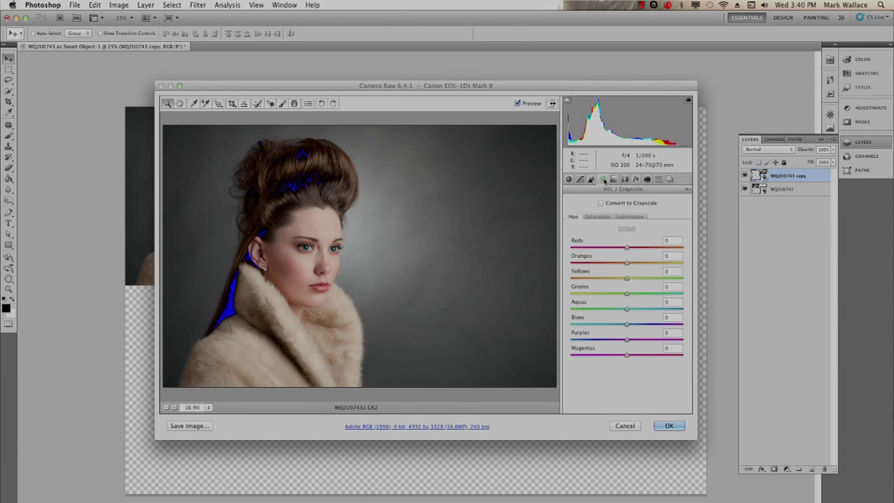
pyautogui.click(602, 203)
pyautogui.click(569, 180)
pyautogui.moveTo(633, 270); pyautogui.dragTo(659, 270)
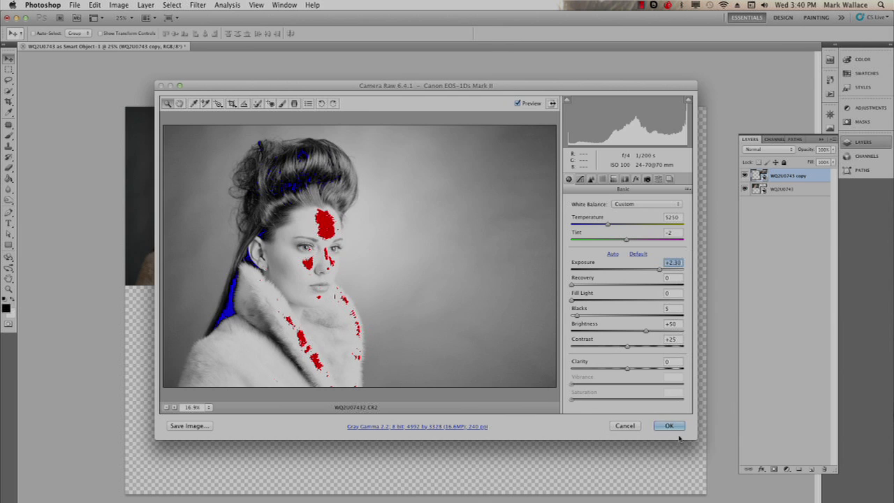
pyautogui.click(670, 426)
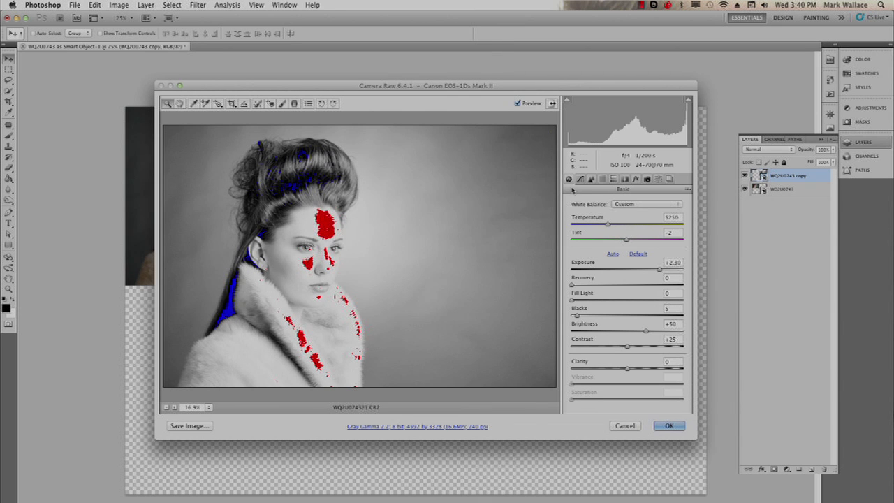
# Step: Remove the copy's grayscale conversion in Camera Raw, lower its exposure to darken the image, and apply the changes
pyautogui.click(603, 179)
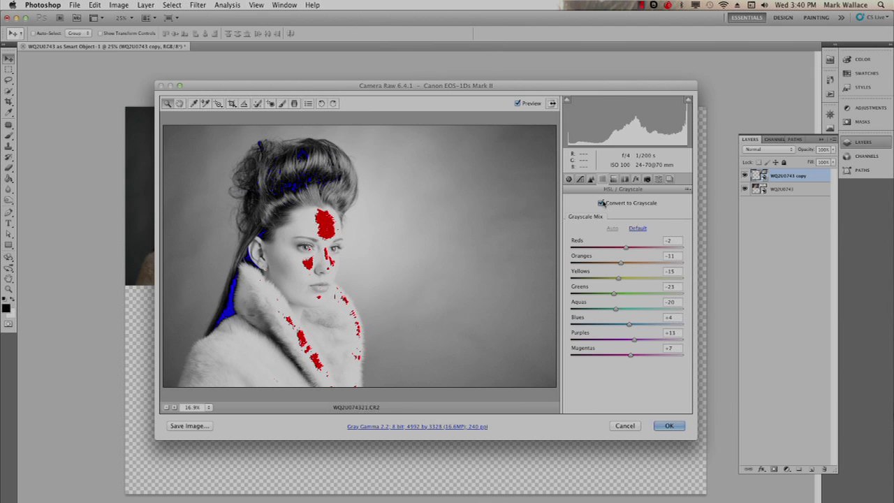
pyautogui.click(602, 202)
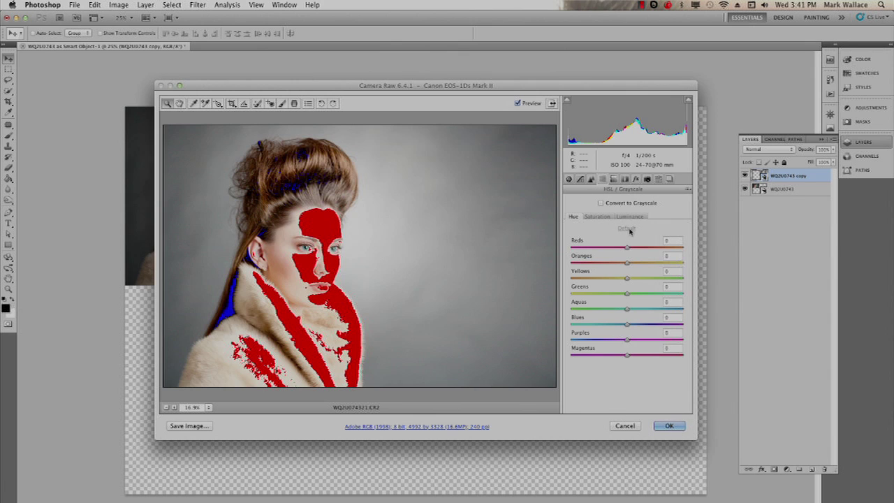
pyautogui.click(569, 179)
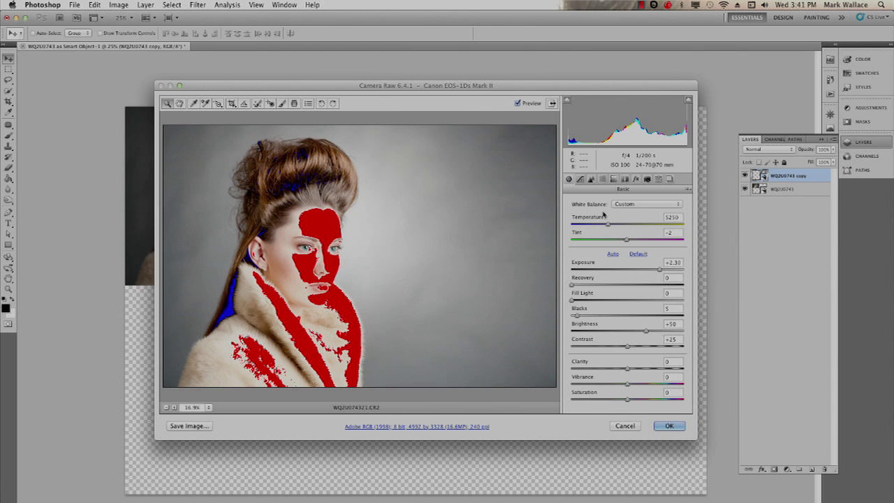
pyautogui.click(193, 104)
pyautogui.click(623, 269)
pyautogui.moveTo(623, 270); pyautogui.dragTo(626, 270)
pyautogui.click(670, 425)
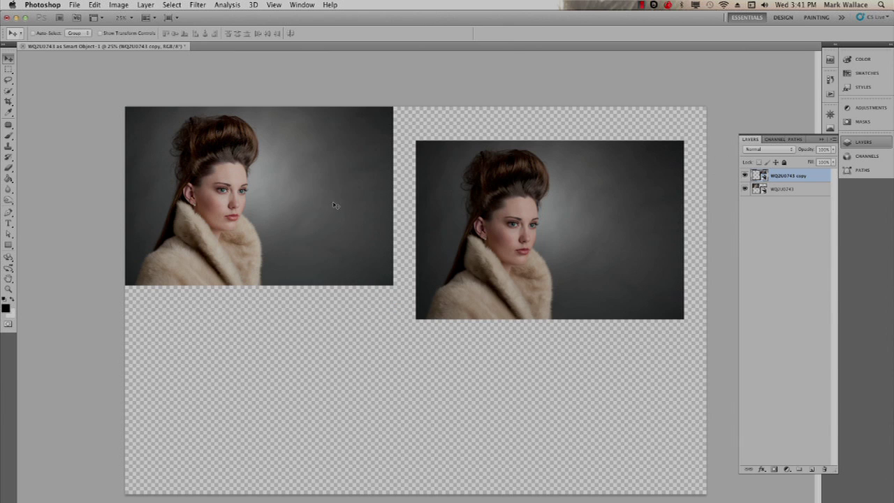
# Step: Place the WQ2U0743 copy layer beneath the original and scale it proportionally to about 83.5%
pyautogui.moveTo(772, 177); pyautogui.dragTo(777, 199)
pyautogui.press('super+t')
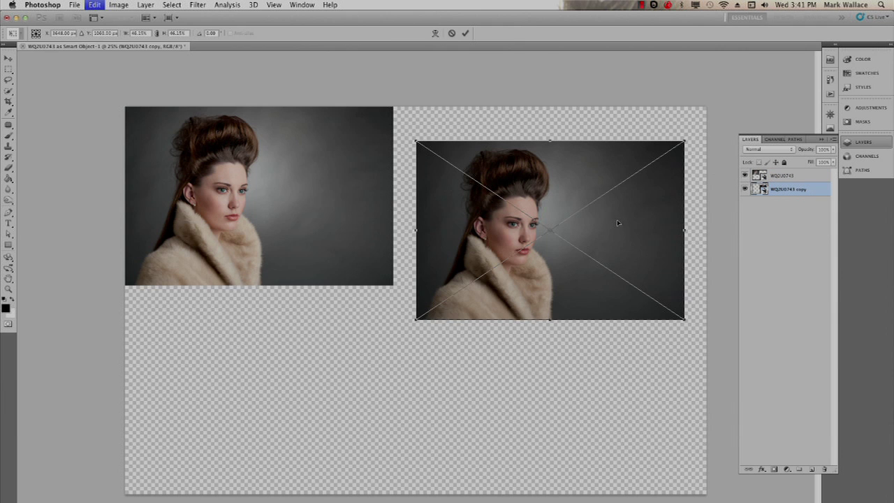
pyautogui.moveTo(417, 321); pyautogui.dragTo(202, 459)
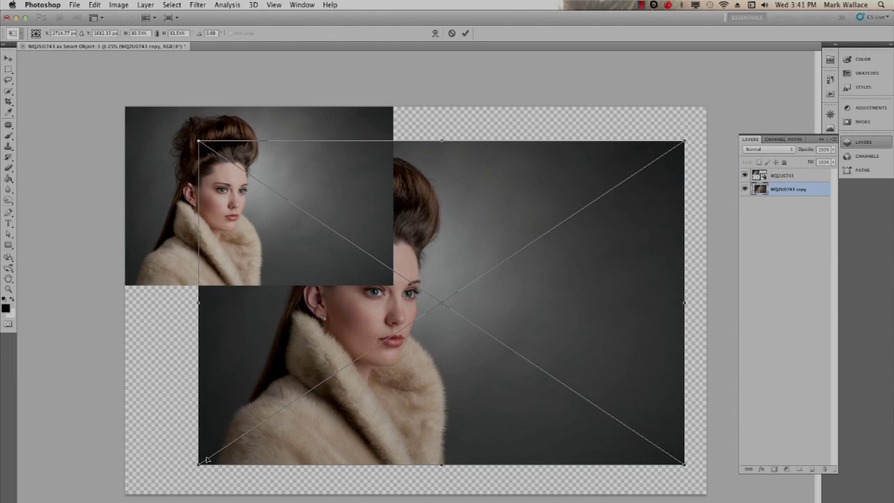
pyautogui.press('Return')
# Step: Move the smaller WQ2U0743 image over the enlarged copy's upper-right portion and group both layers
pyautogui.click(781, 177)
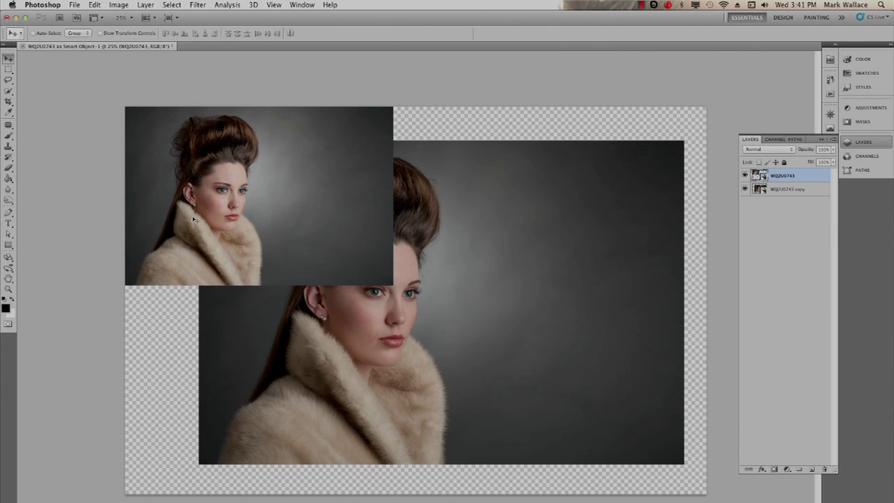
pyautogui.moveTo(211, 210); pyautogui.dragTo(499, 253)
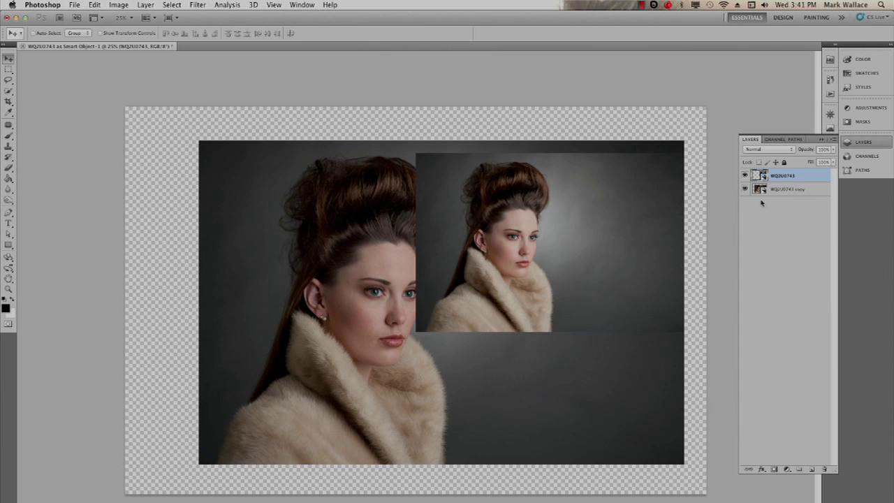
pyautogui.keyDown('shift'); pyautogui.click(796, 190); pyautogui.keyUp('shift')
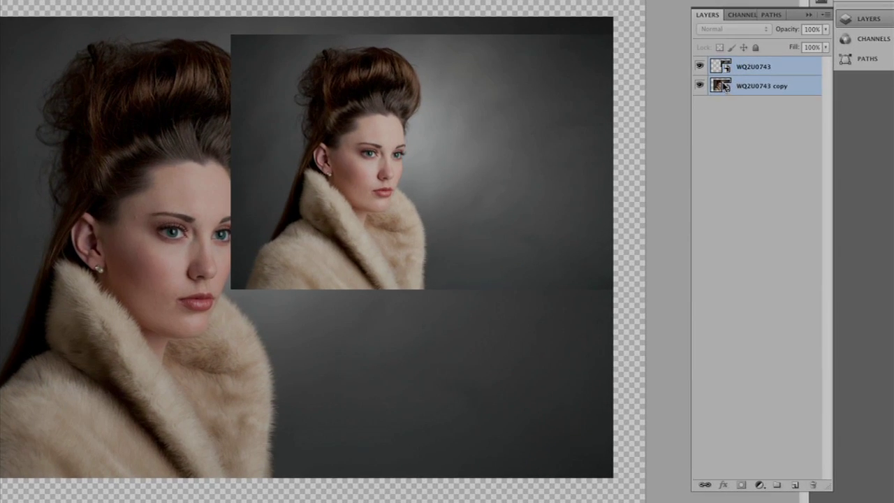
pyautogui.moveTo(796, 191); pyautogui.dragTo(777, 485)
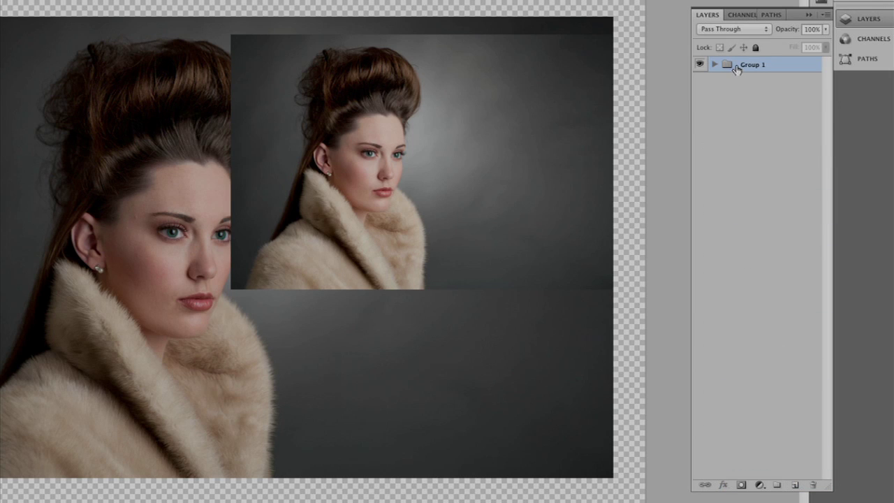
# Step: Convert the layer group containing both portraits into a single smart object
pyautogui.click(825, 20)
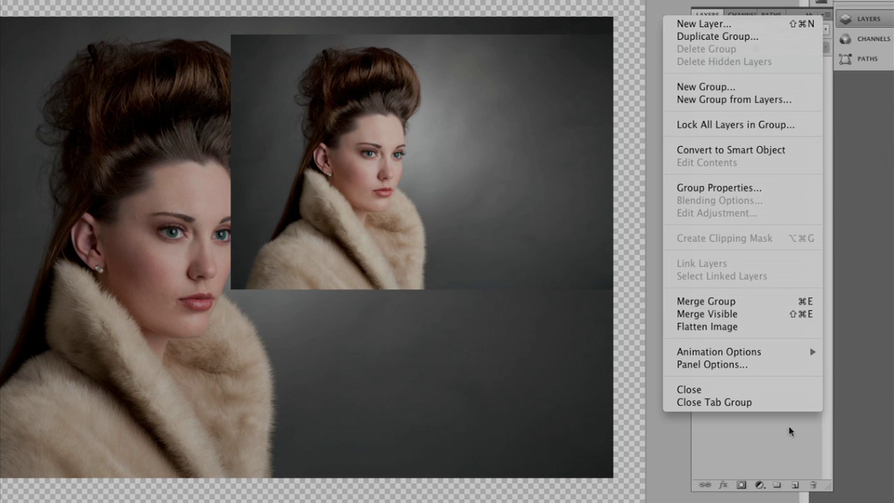
pyautogui.click(788, 251)
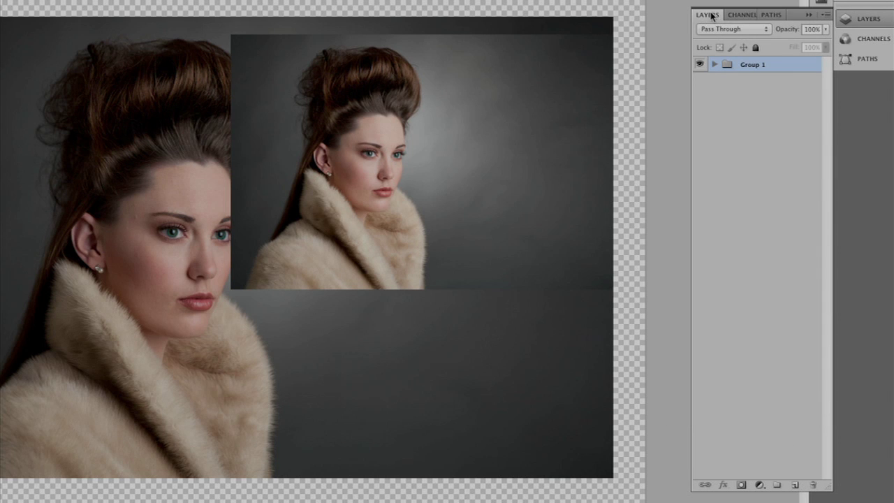
pyautogui.click(828, 16)
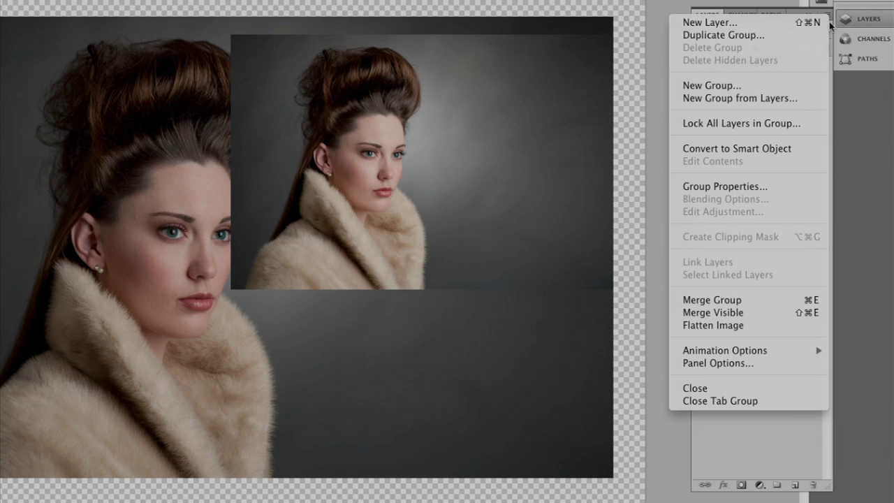
pyautogui.click(761, 149)
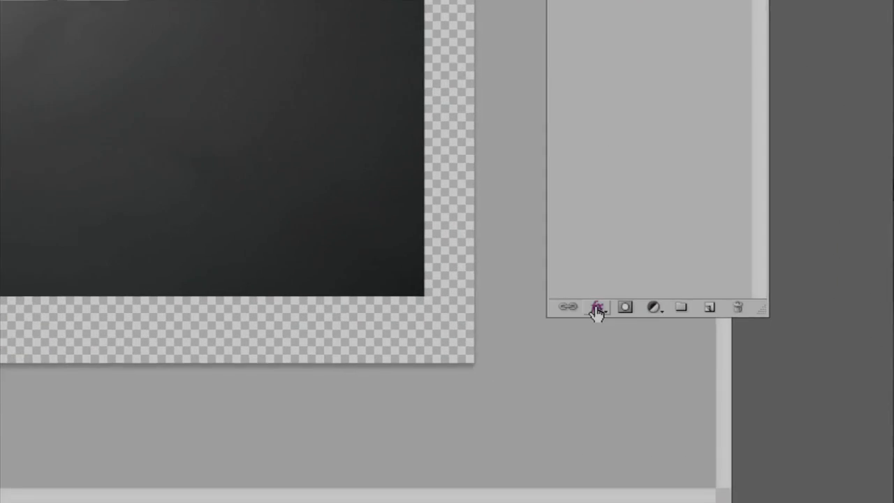
# Step: Step back in the history to the Create Group from Layers state and convert Group 1 to a smart object again
pyautogui.click(762, 442)
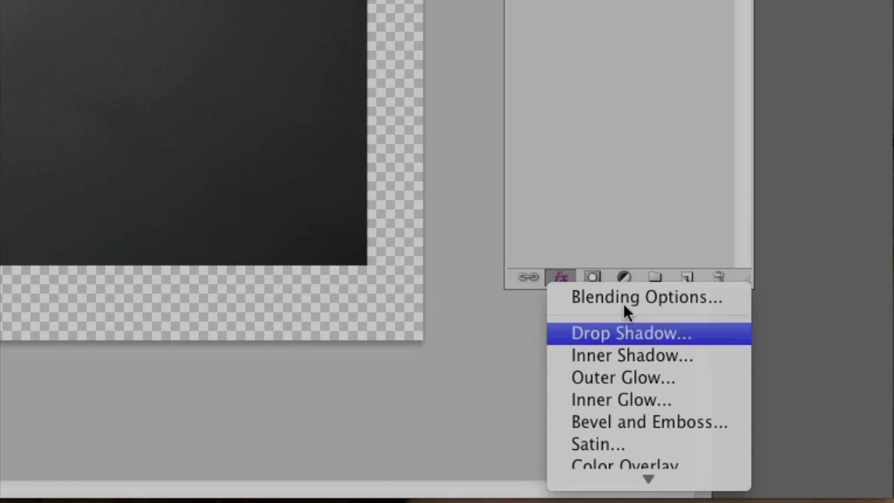
pyautogui.click(585, 160)
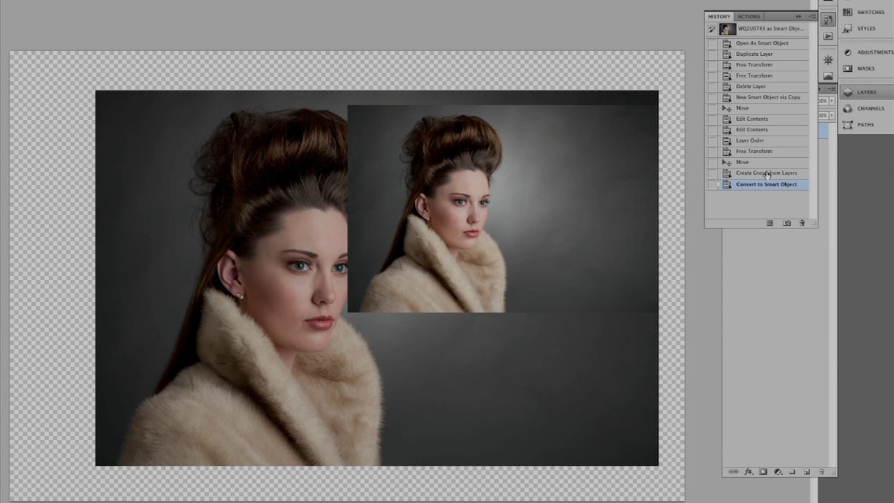
pyautogui.click(767, 175)
pyautogui.click(786, 266)
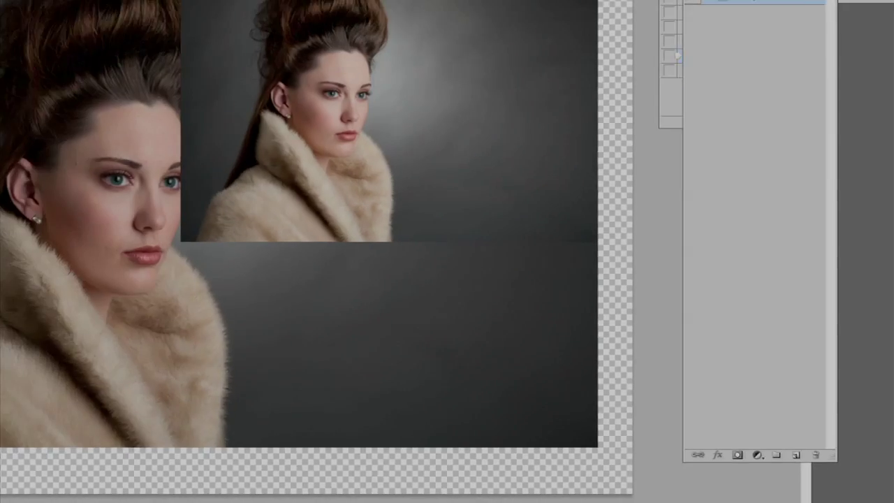
pyautogui.click(832, 144)
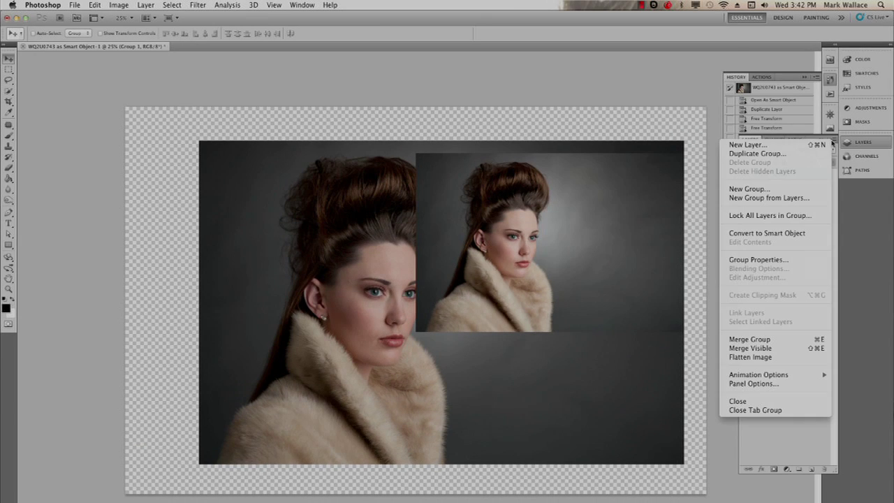
pyautogui.click(767, 234)
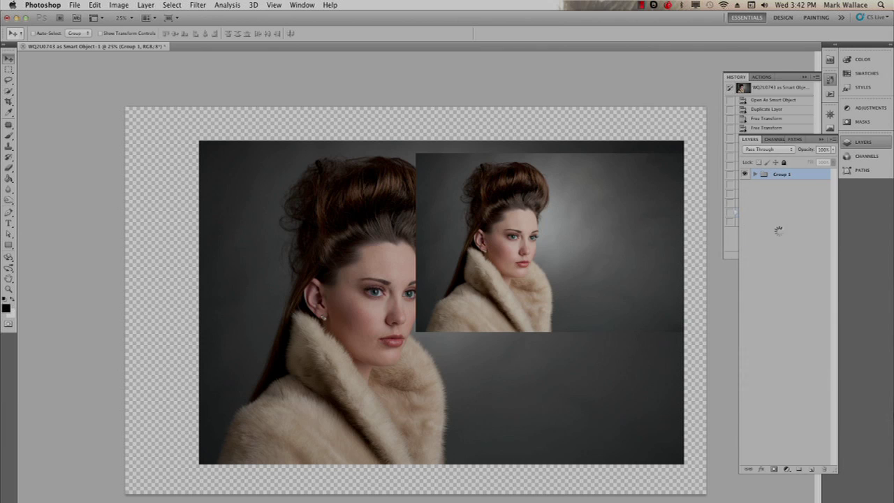
# Step: Add a drop shadow to the Group 1 smart object with 100% opacity and a 61 px distance
pyautogui.click(761, 469)
pyautogui.click(772, 491)
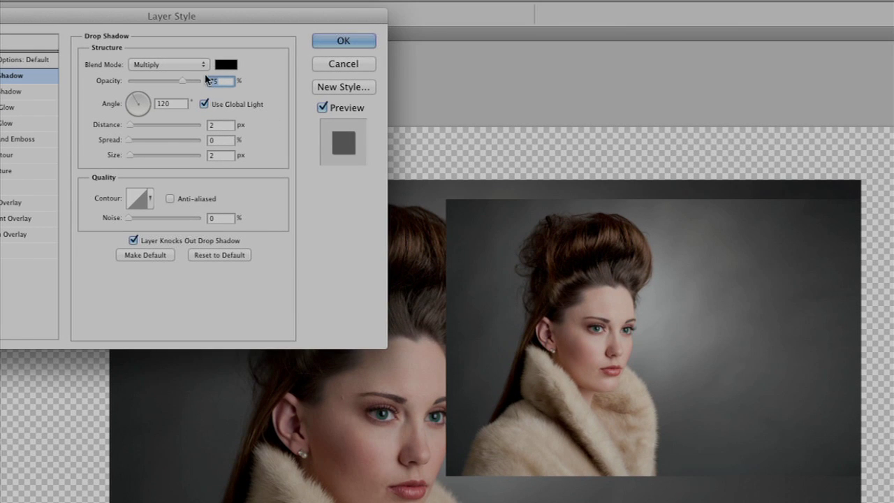
pyautogui.moveTo(181, 82); pyautogui.dragTo(203, 82)
pyautogui.moveTo(132, 125); pyautogui.dragTo(167, 133)
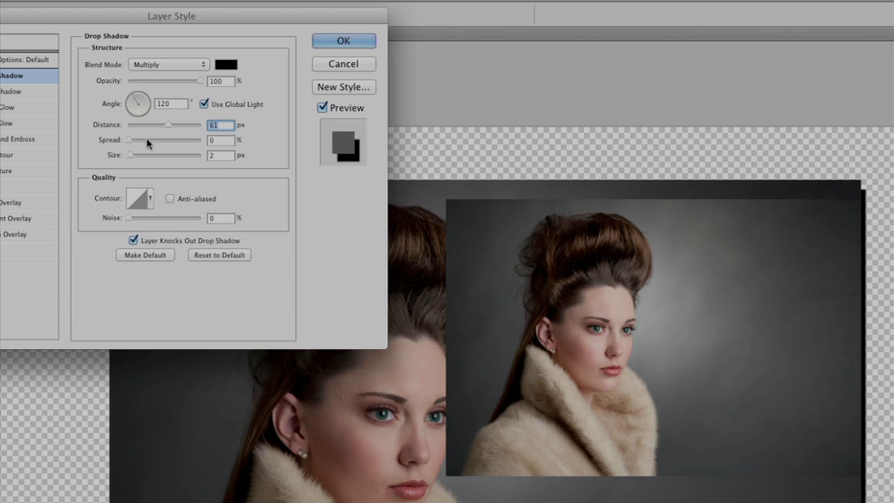
pyautogui.click(130, 142)
pyautogui.moveTo(130, 155); pyautogui.dragTo(179, 131)
pyautogui.click(341, 42)
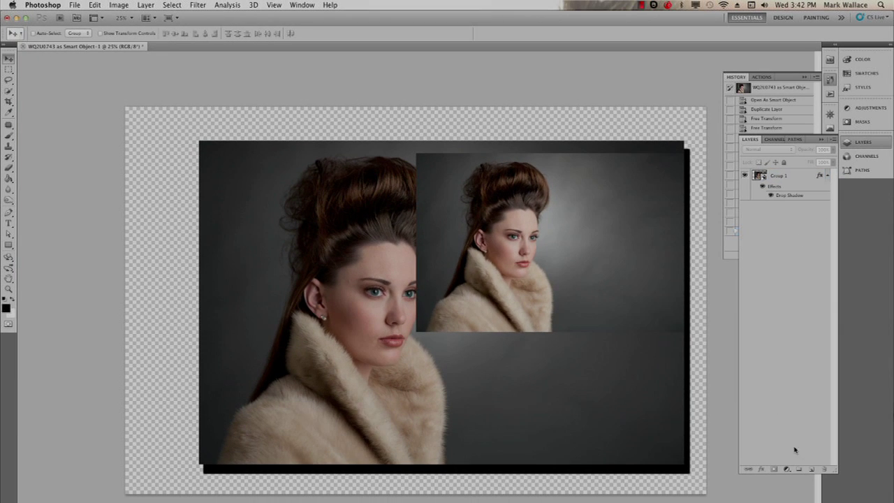
# Step: Add a white-filled layer beneath Group 1 and shift the Group 1 smart object slightly up and left on the canvas
pyautogui.click(812, 469)
pyautogui.moveTo(776, 176); pyautogui.dragTo(773, 222)
pyautogui.press('super+BackSpace')
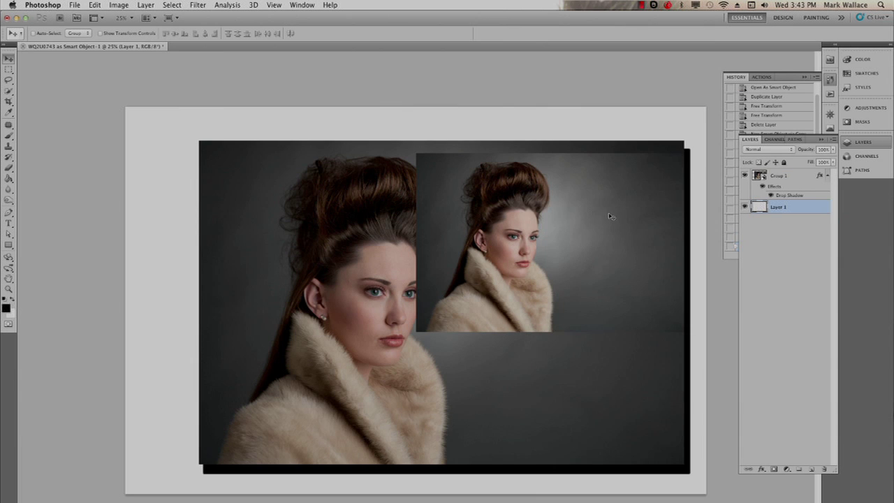
pyautogui.click(762, 177)
pyautogui.moveTo(618, 246); pyautogui.dragTo(579, 236)
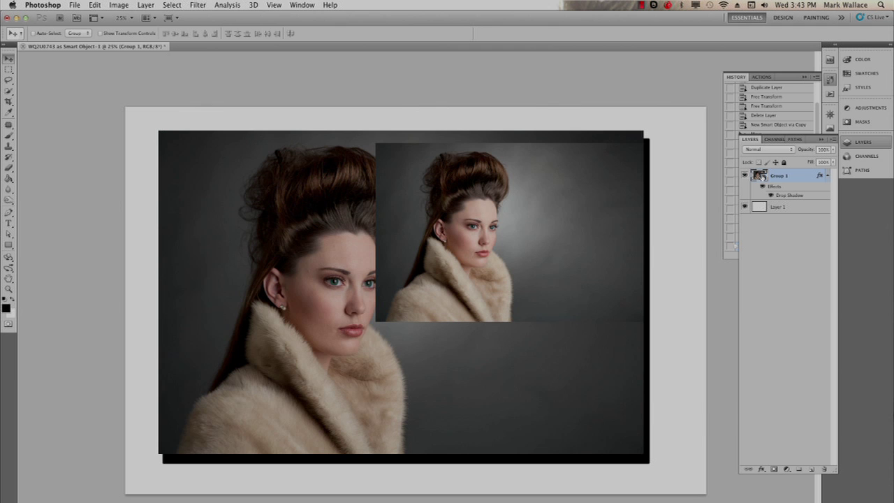
# Step: Open the Group 1 smart object's contents for editing and expand the group to show its portrait layers
pyautogui.doubleClick(760, 175)
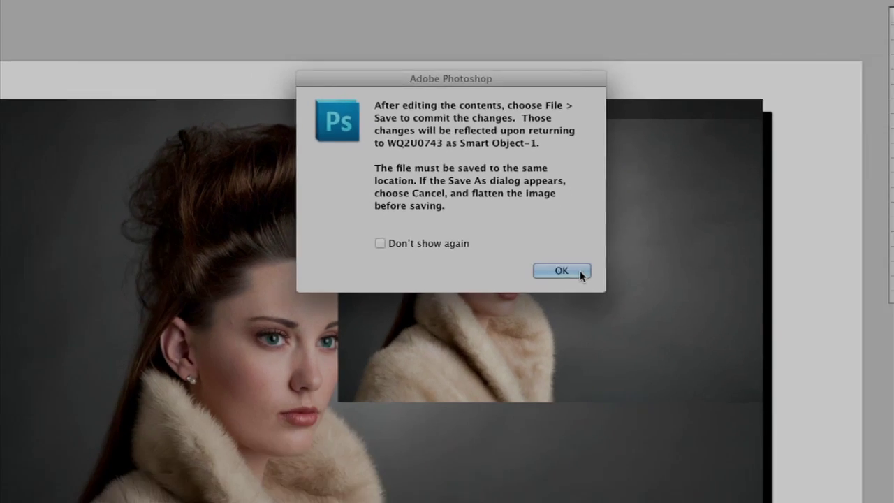
pyautogui.click(580, 272)
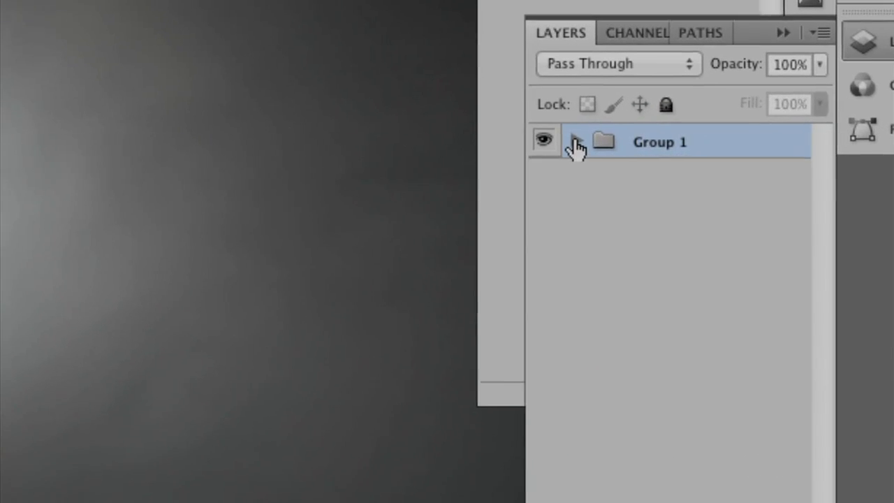
pyautogui.click(575, 144)
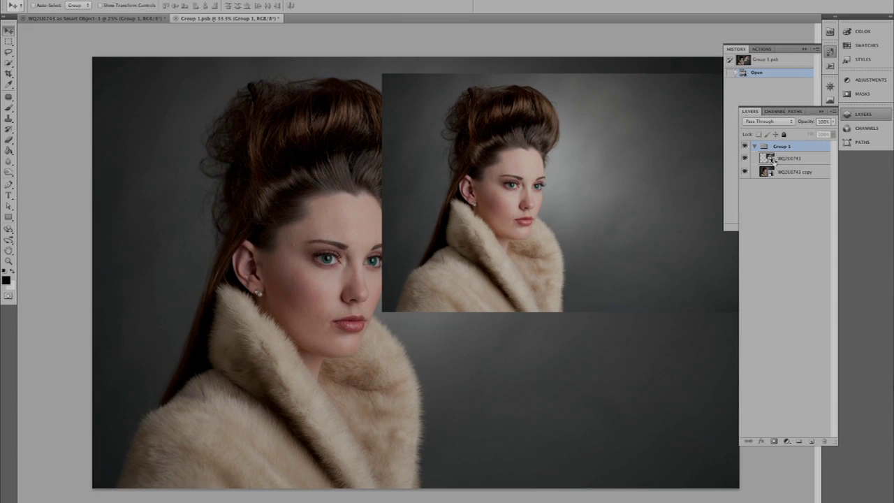
# Step: Warm the WQ2U0743 layer in Camera Raw by setting its white balance temperature to 5810, and apply the change
pyautogui.click(606, 179)
pyautogui.doubleClick(769, 157)
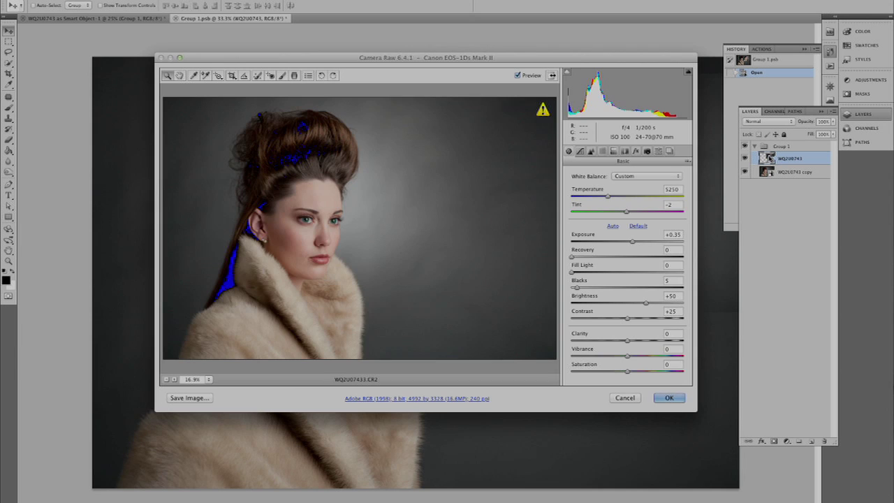
pyautogui.moveTo(608, 197); pyautogui.dragTo(623, 199)
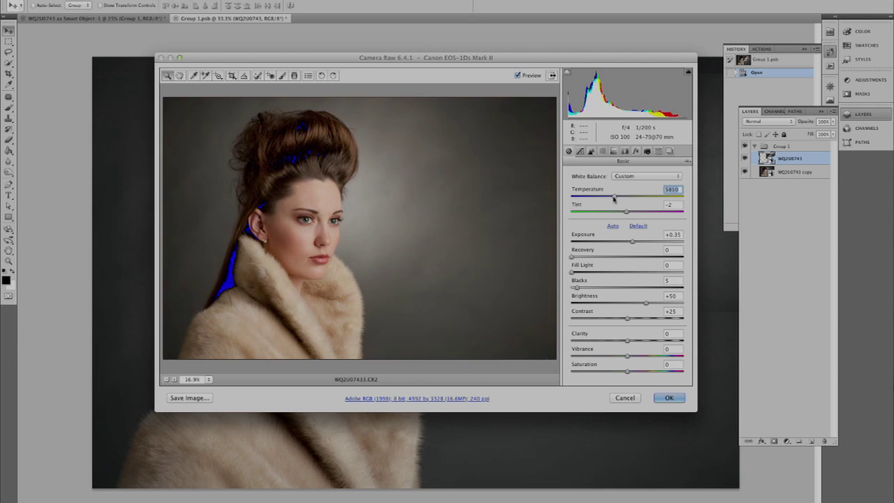
pyautogui.click(670, 397)
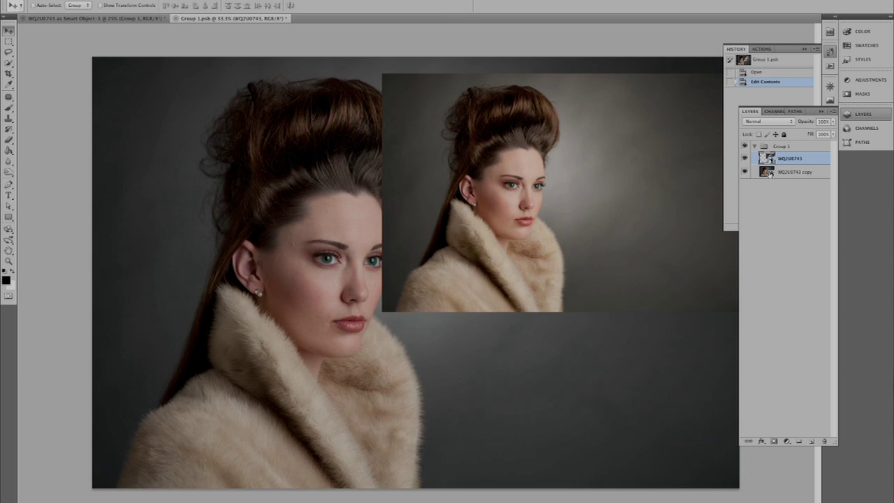
# Step: Move the WQ2U0743 image right beyond the canvas edge and expand the canvas with Reveal All
pyautogui.click(8, 250)
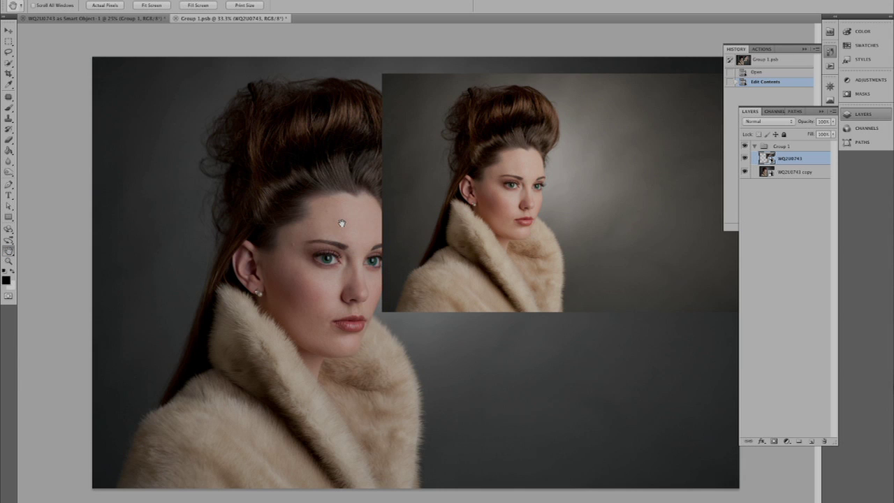
pyautogui.click(9, 261)
pyautogui.keyDown('alt'); pyautogui.click(337, 247); pyautogui.keyUp('alt')
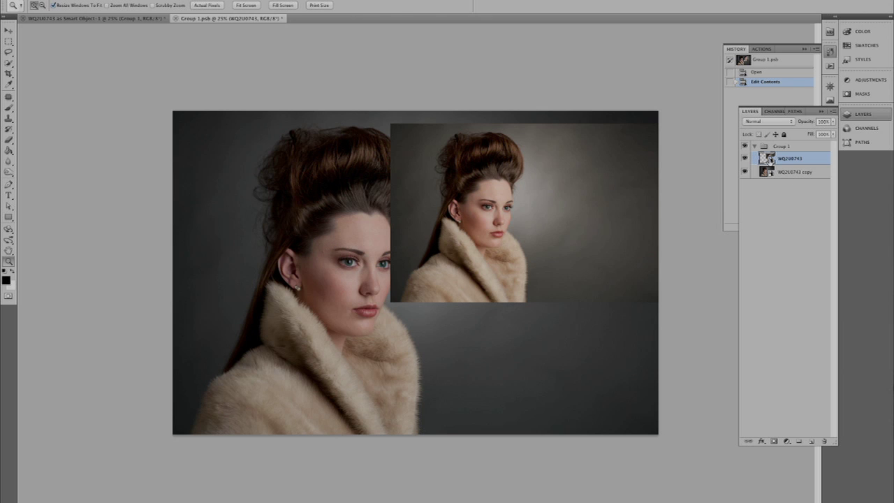
pyautogui.click(8, 31)
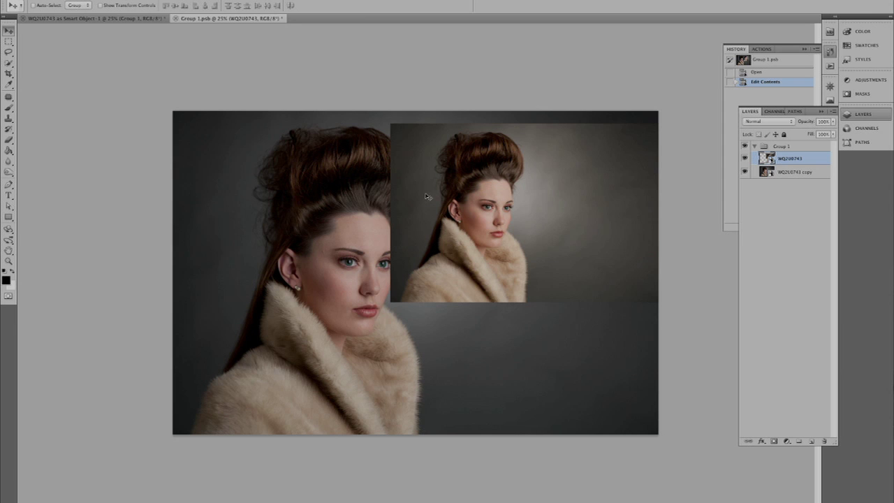
pyautogui.moveTo(460, 212); pyautogui.dragTo(513, 210)
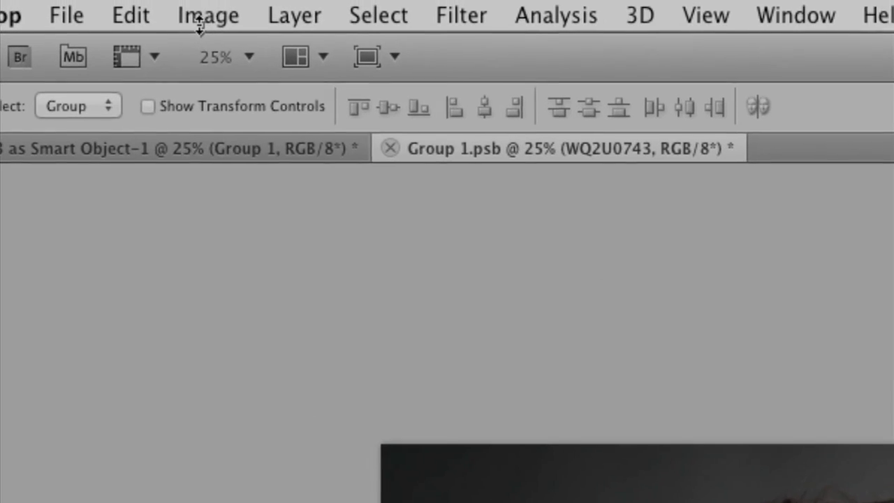
pyautogui.click(114, 0)
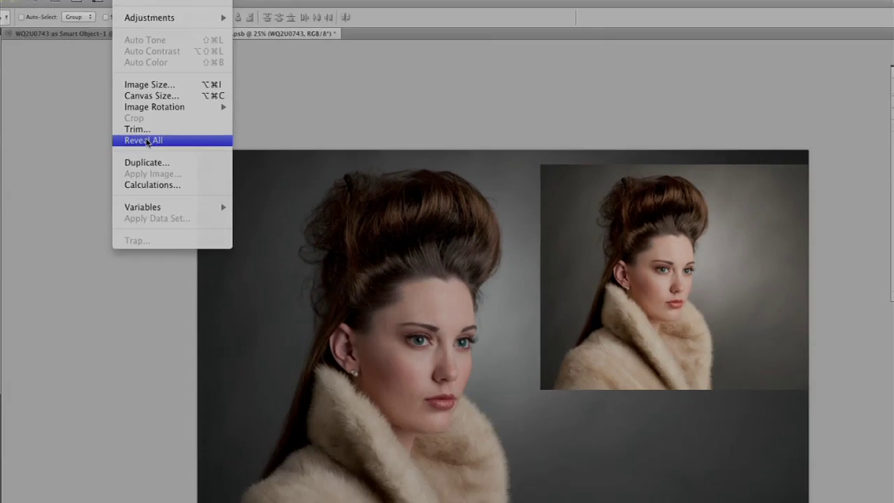
pyautogui.click(144, 140)
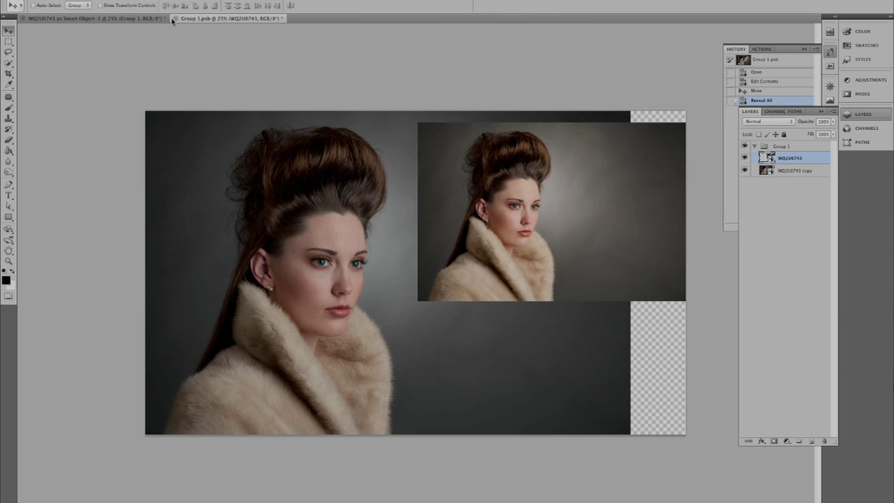
# Step: Check the parent document, return to Group 1.psb, and close it while saving its changes
pyautogui.click(112, 19)
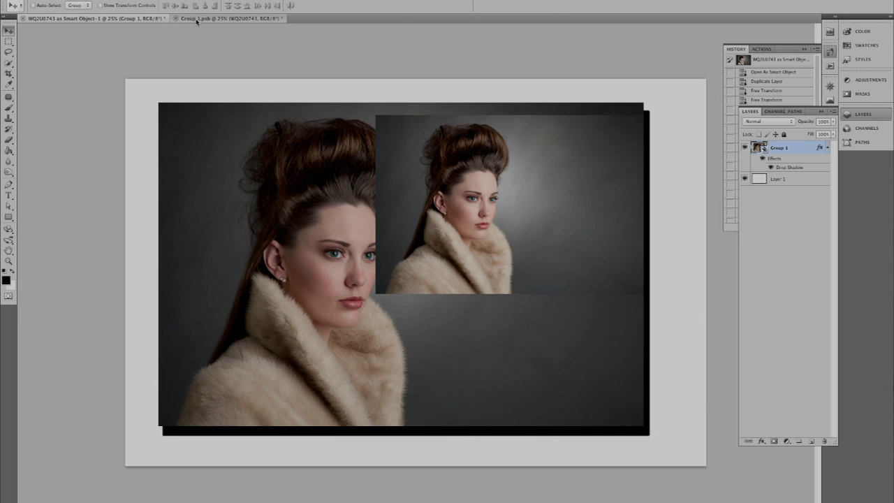
pyautogui.click(174, 20)
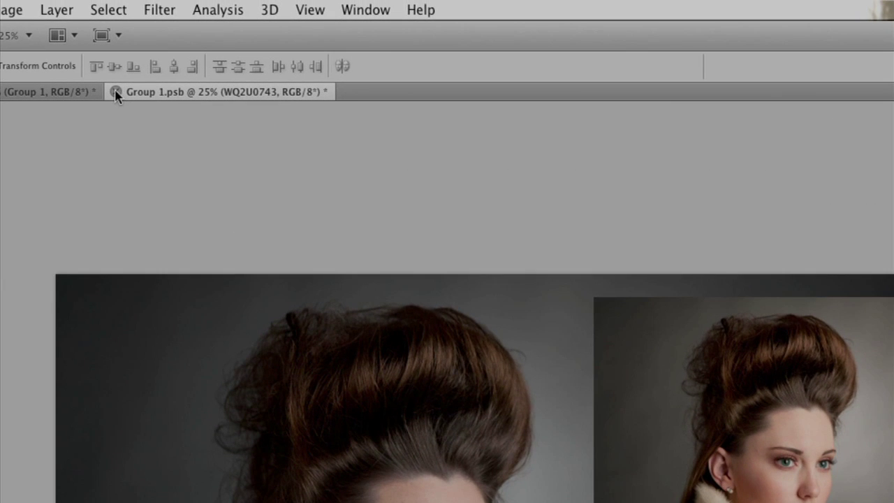
pyautogui.click(116, 92)
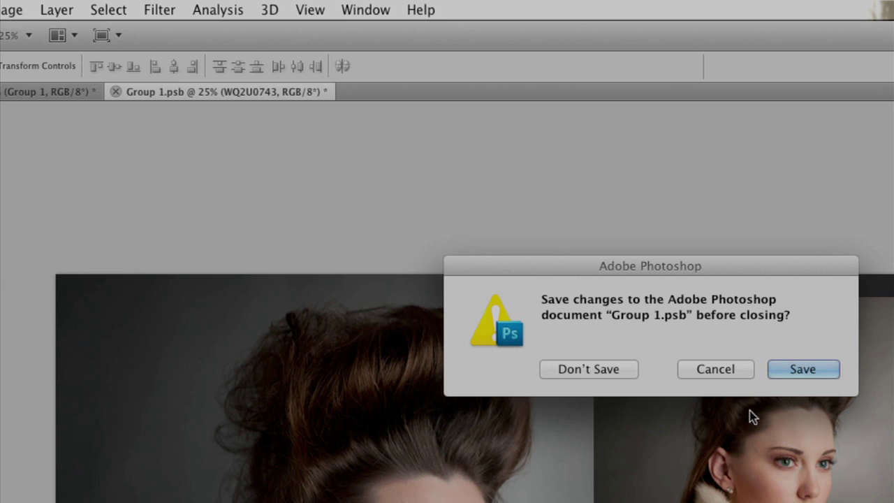
pyautogui.click(823, 376)
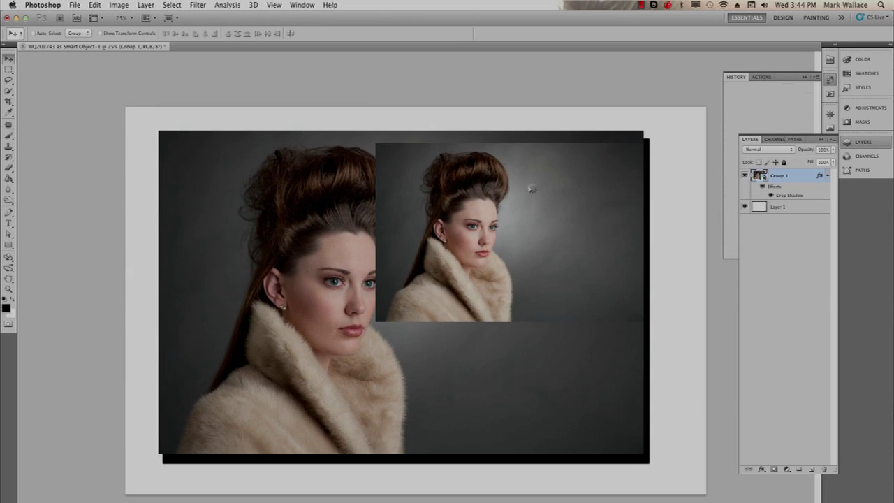